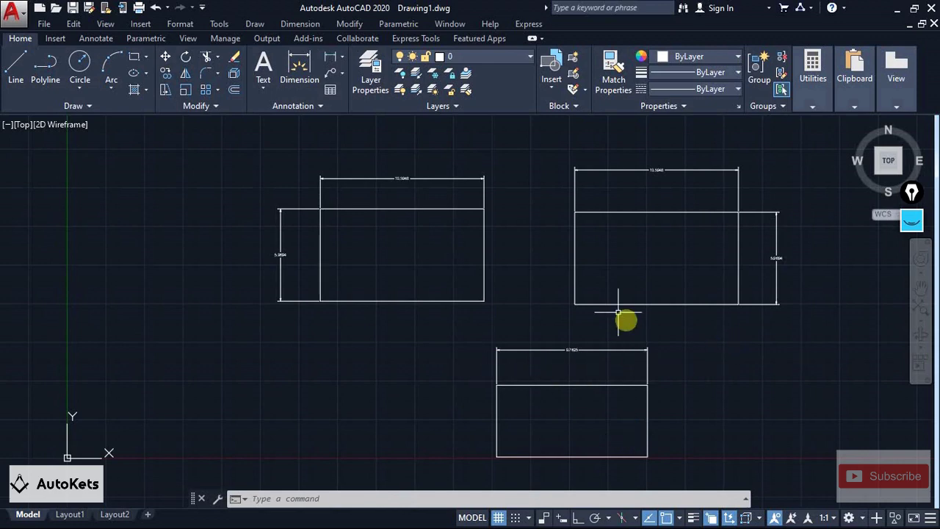
Step: Mark the gaps between the upper-left rectangle and its two dimension lines with freehand double-headed arrows, and hide the annotation overlay
{"action": "scroll", "coordinate": [605, 316], "scroll_direction": "up", "scroll_amount": 2}
{"action": "middle_click_drag", "start_coordinate": [604, 317], "coordinate": [399, 367]}
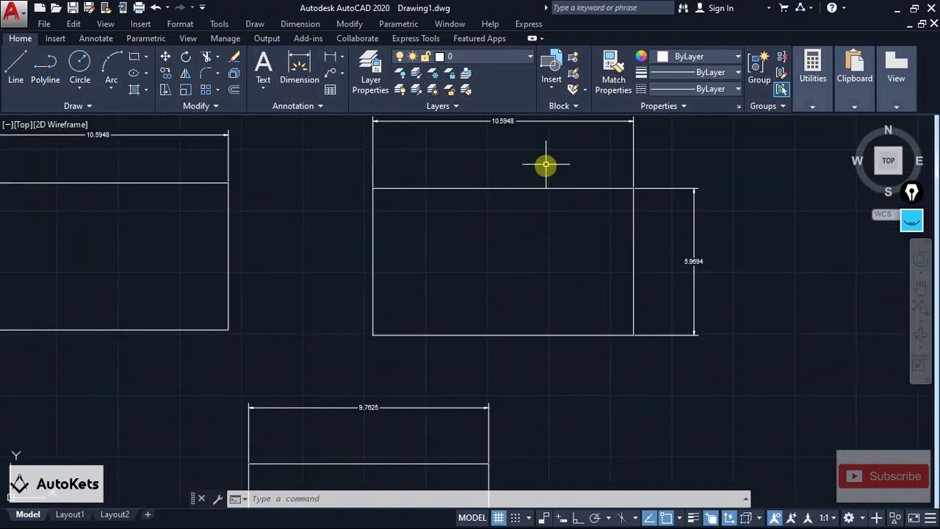
{"action": "scroll", "coordinate": [546, 164], "scroll_direction": "up", "scroll_amount": 2}
{"action": "middle_click_drag", "start_coordinate": [544, 155], "coordinate": [428, 323]}
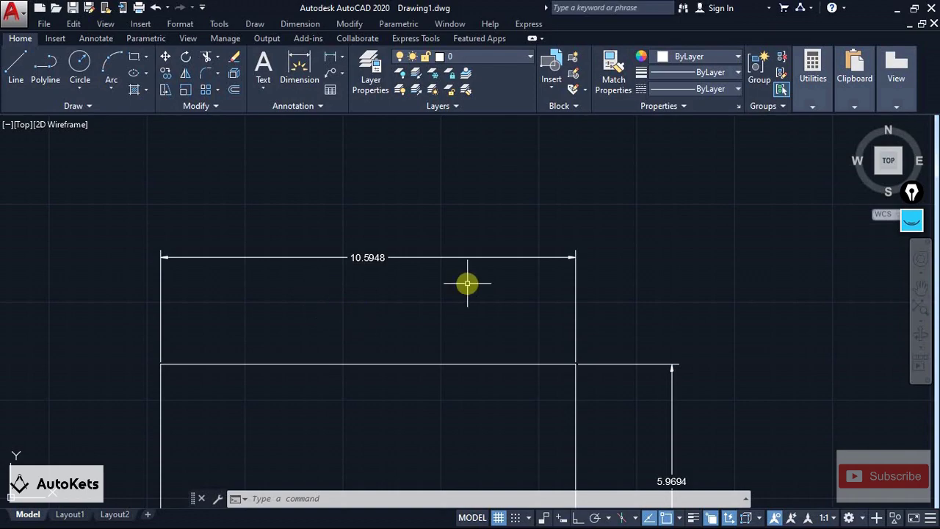
{"action": "scroll", "coordinate": [326, 288], "scroll_direction": "down", "scroll_amount": 2}
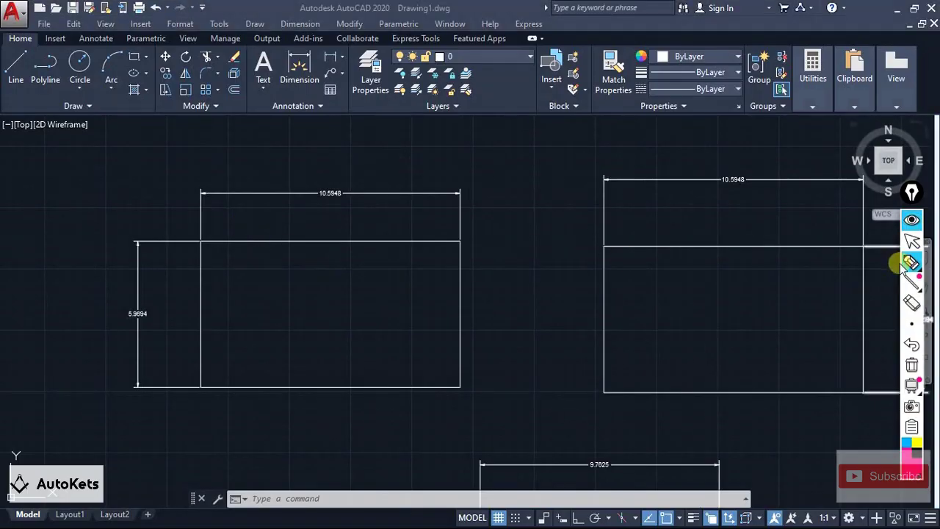
{"action": "left_click", "coordinate": [910, 262]}
{"action": "mouse_move", "coordinate": [359, 193]}
{"action": "left_mouse_down"}
{"action": "mouse_move", "coordinate": [351, 226]}
{"action": "mouse_move", "coordinate": [371, 239]}
{"action": "left_mouse_up"}
{"action": "left_click_drag", "start_coordinate": [352, 205], "coordinate": [365, 205]}
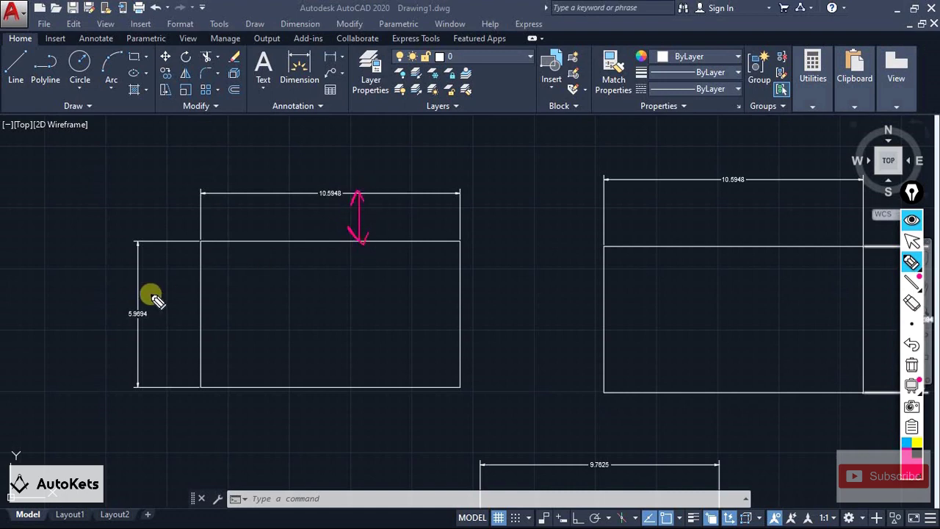
{"action": "mouse_move", "coordinate": [155, 293]}
{"action": "left_mouse_down"}
{"action": "mouse_move", "coordinate": [193, 293]}
{"action": "mouse_move", "coordinate": [172, 300]}
{"action": "mouse_move", "coordinate": [151, 279]}
{"action": "mouse_move", "coordinate": [149, 303]}
{"action": "left_mouse_up"}
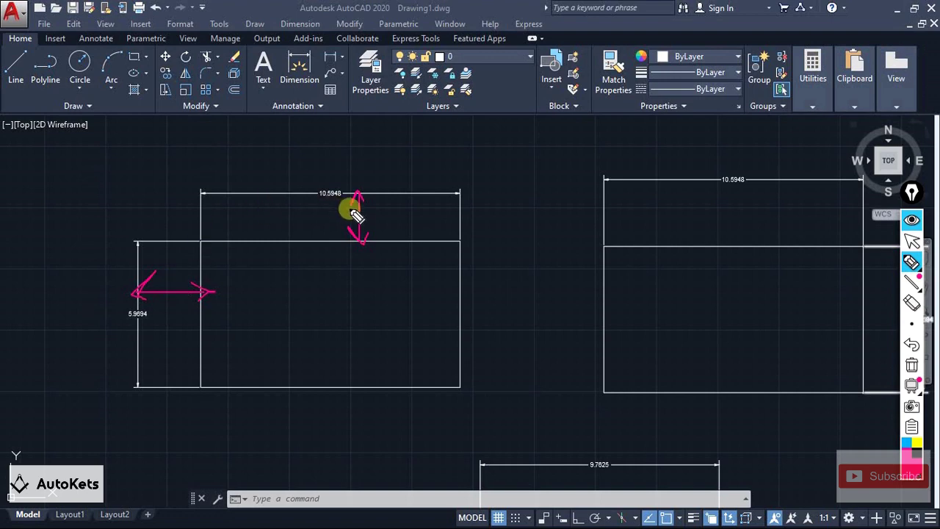
{"action": "left_click", "coordinate": [911, 220]}
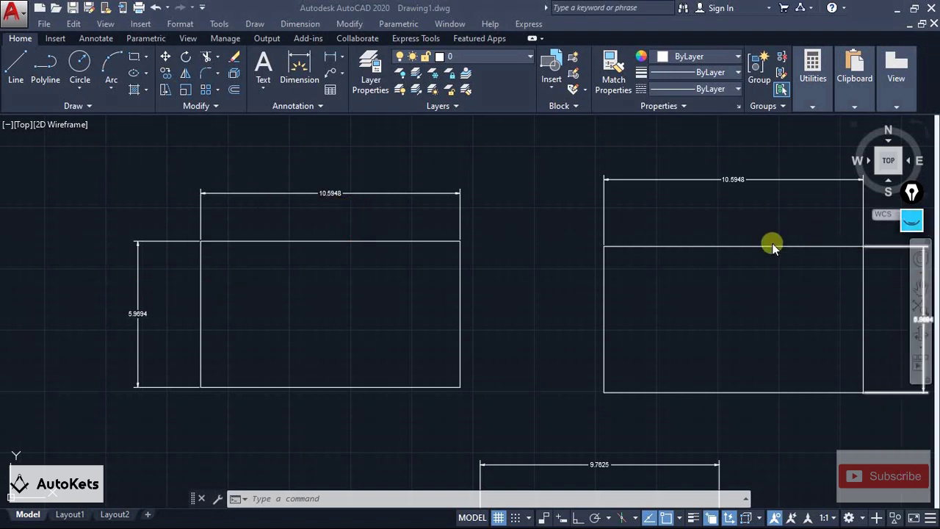
Step: Delete the horizontal and vertical dimensions of the upper-left rectangle
{"action": "scroll", "coordinate": [727, 253], "scroll_direction": "down", "scroll_amount": 4}
{"action": "middle_click_drag", "start_coordinate": [734, 249], "coordinate": [495, 233]}
{"action": "scroll", "coordinate": [495, 233], "scroll_direction": "up", "scroll_amount": 2}
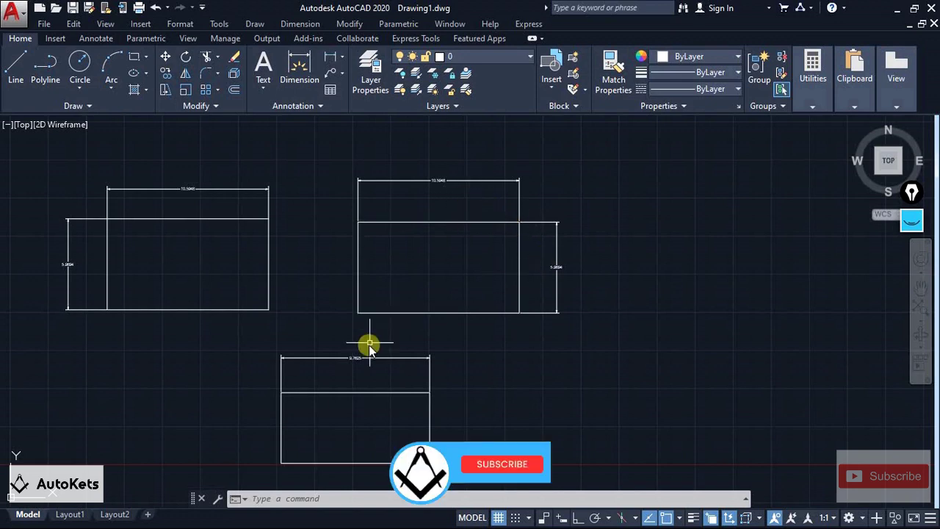
{"action": "scroll", "coordinate": [402, 348], "scroll_direction": "up", "scroll_amount": 2}
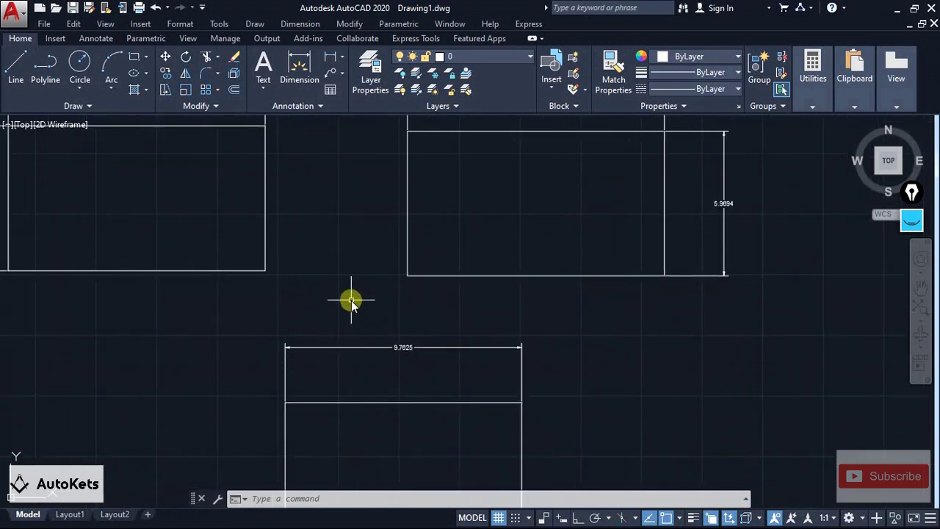
{"action": "scroll", "coordinate": [397, 316], "scroll_direction": "down", "scroll_amount": 2}
{"action": "middle_click_drag", "start_coordinate": [365, 275], "coordinate": [467, 323]}
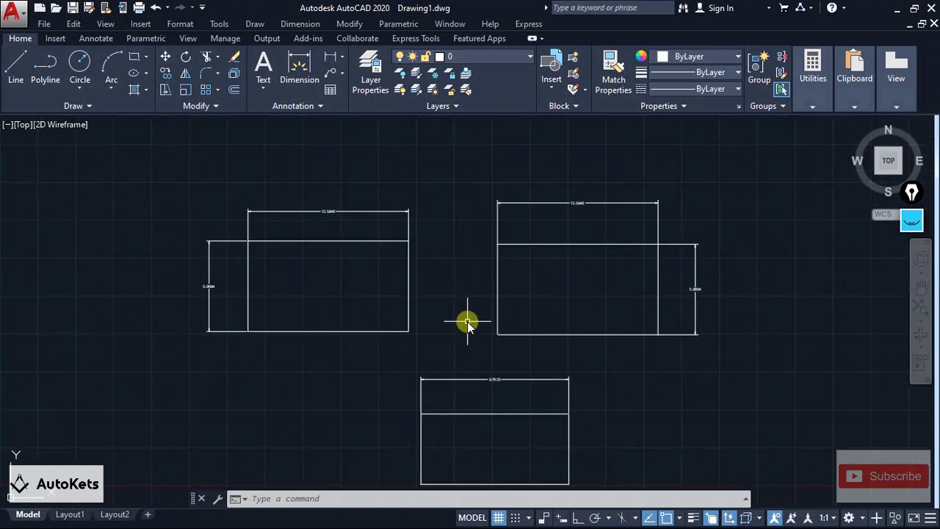
{"action": "left_click", "coordinate": [321, 216]}
{"action": "key", "text": "Delete"}
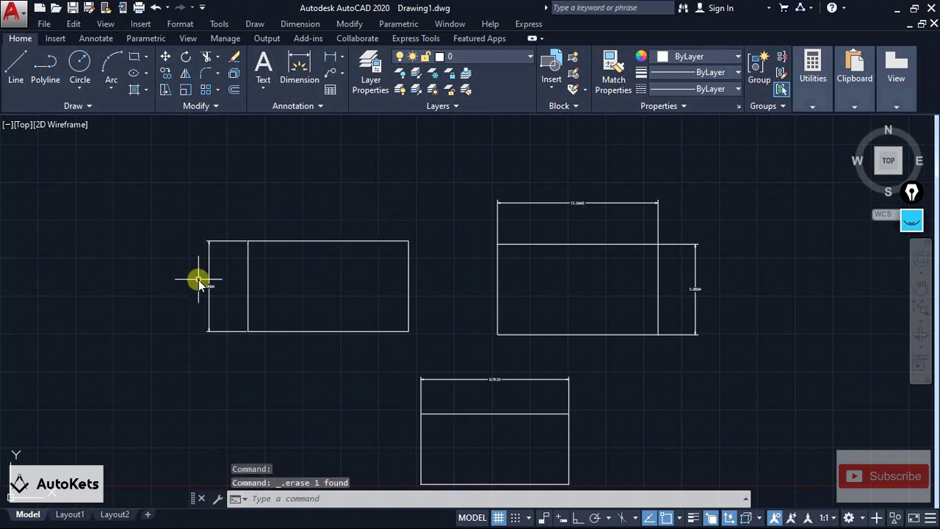
{"action": "left_click", "coordinate": [207, 281]}
{"action": "left_click", "coordinate": [212, 287]}
{"action": "key", "text": "Delete"}
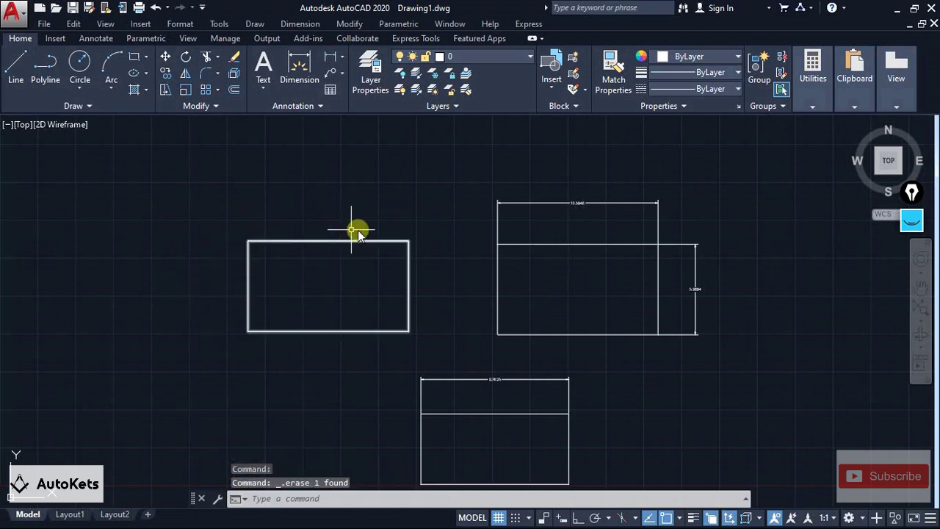
Step: Add a linear dimension along the upper-left rectangle's top edge, placing the dimension line 2 units above it
{"action": "scroll", "coordinate": [361, 232], "scroll_direction": "up", "scroll_amount": 4}
{"action": "middle_click_drag", "start_coordinate": [361, 232], "coordinate": [355, 245]}
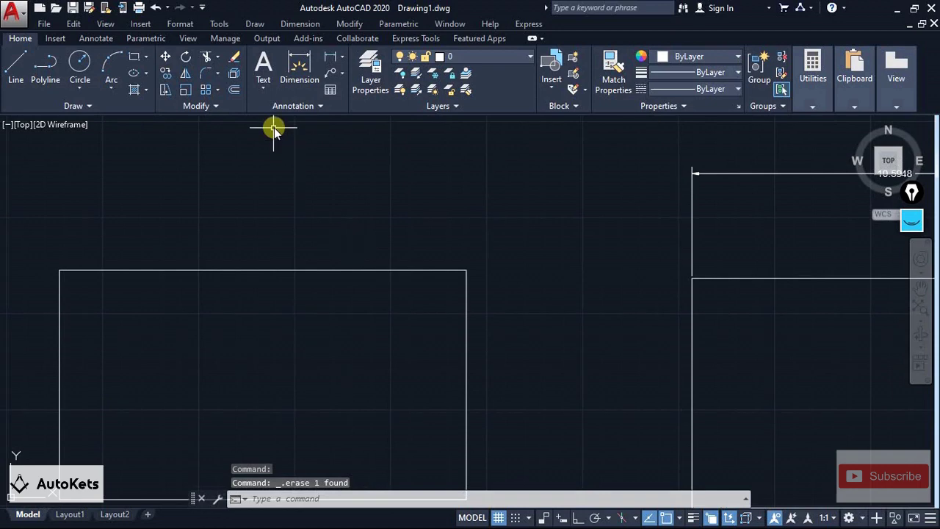
{"action": "left_click", "coordinate": [342, 58]}
{"action": "left_click", "coordinate": [359, 78]}
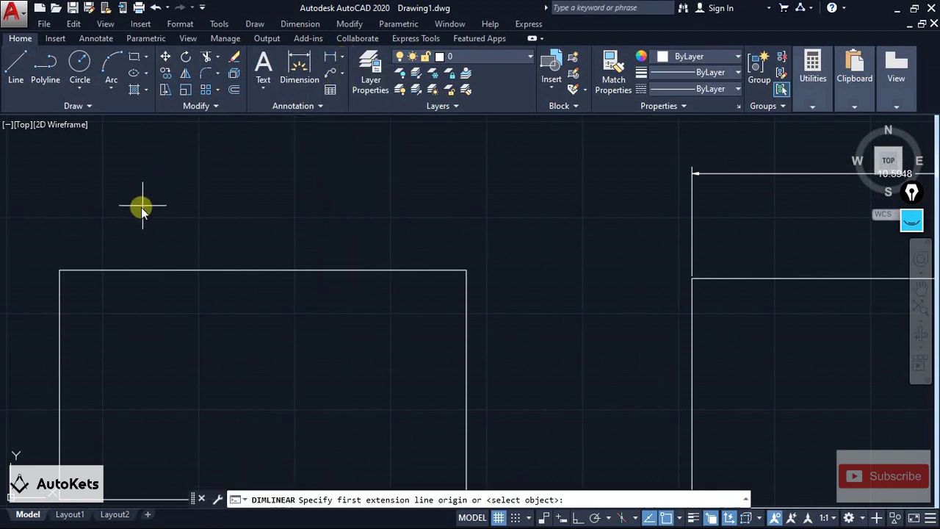
{"action": "left_click", "coordinate": [60, 272]}
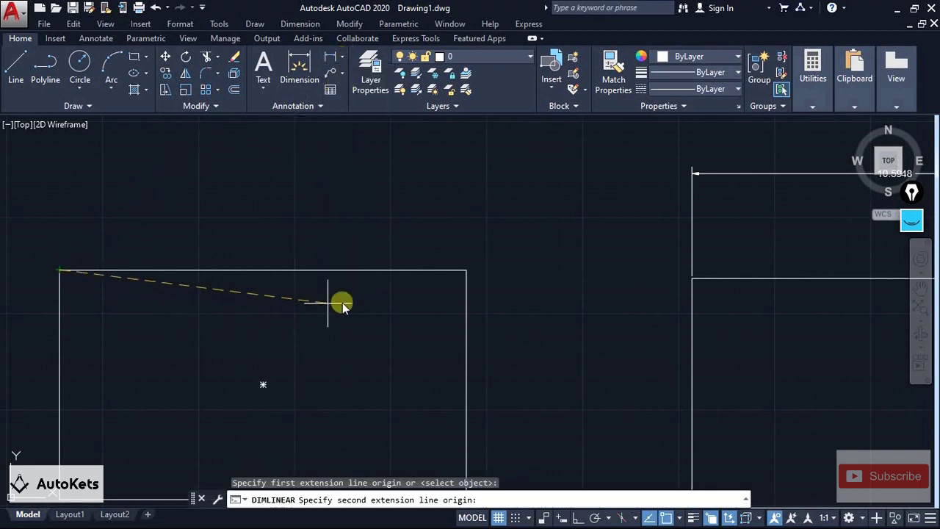
{"action": "left_click", "coordinate": [465, 271]}
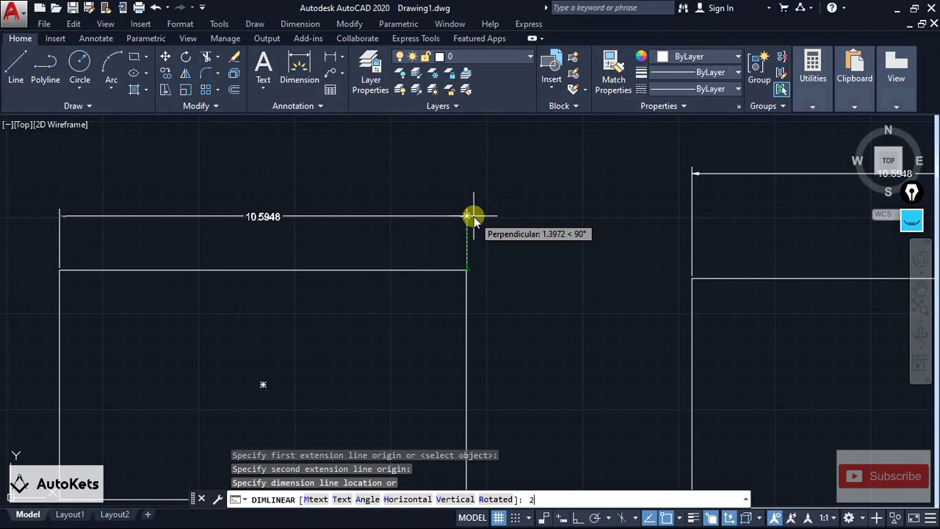
{"action": "key", "text": "Return"}
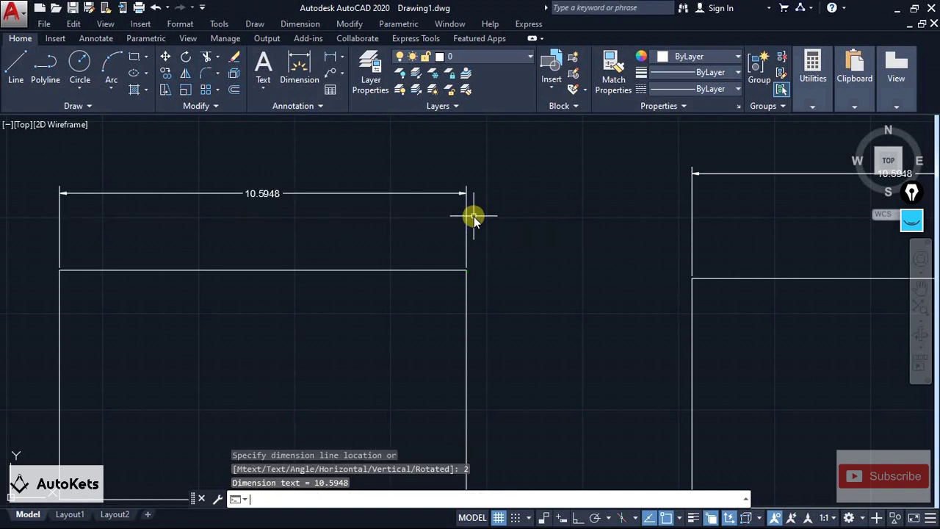
Step: Annotate the gap below the new dimension line with a double-headed arrow and "2m", and clear all pen marks
{"action": "left_click", "coordinate": [912, 220]}
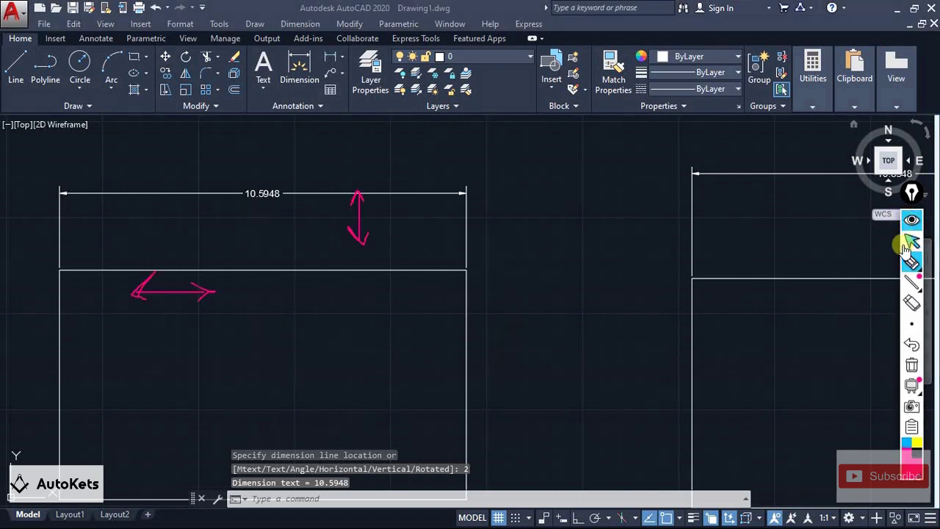
{"action": "left_click", "coordinate": [909, 262]}
{"action": "mouse_move", "coordinate": [245, 195]}
{"action": "left_mouse_down"}
{"action": "mouse_move", "coordinate": [243, 261]}
{"action": "mouse_move", "coordinate": [227, 238]}
{"action": "mouse_move", "coordinate": [242, 267]}
{"action": "mouse_move", "coordinate": [255, 242]}
{"action": "mouse_move", "coordinate": [240, 192]}
{"action": "mouse_move", "coordinate": [257, 213]}
{"action": "left_mouse_up"}
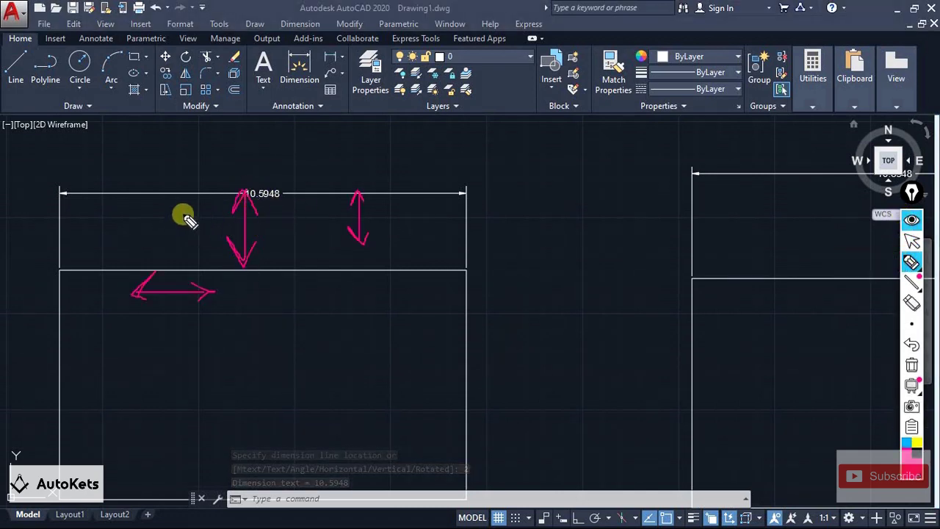
{"action": "mouse_move", "coordinate": [182, 213]}
{"action": "left_mouse_down"}
{"action": "mouse_move", "coordinate": [168, 245]}
{"action": "mouse_move", "coordinate": [212, 230]}
{"action": "left_mouse_up"}
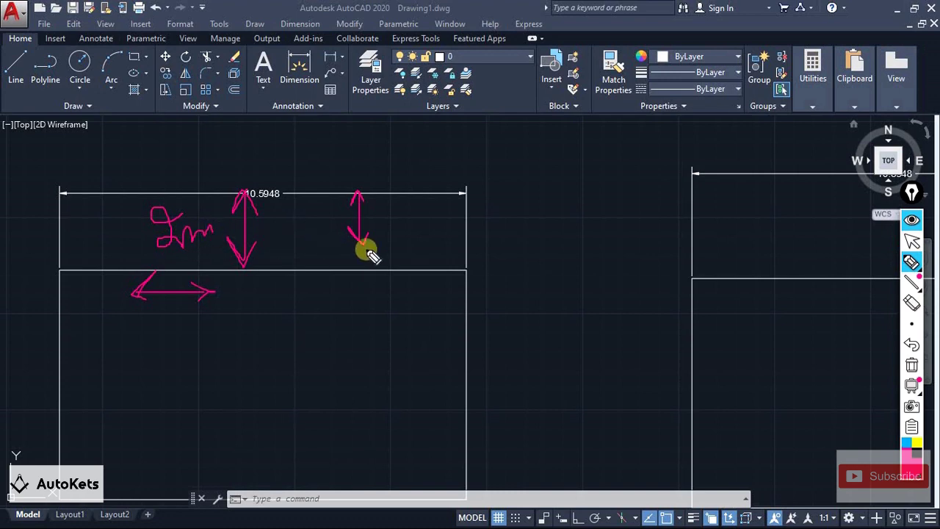
{"action": "left_click", "coordinate": [909, 364]}
{"action": "left_click", "coordinate": [911, 220]}
Step: Add a vertical linear dimension to the upper-left rectangle's left edge, placing the dimension line 2 units outside it
{"action": "scroll", "coordinate": [234, 166], "scroll_direction": "down", "scroll_amount": 3}
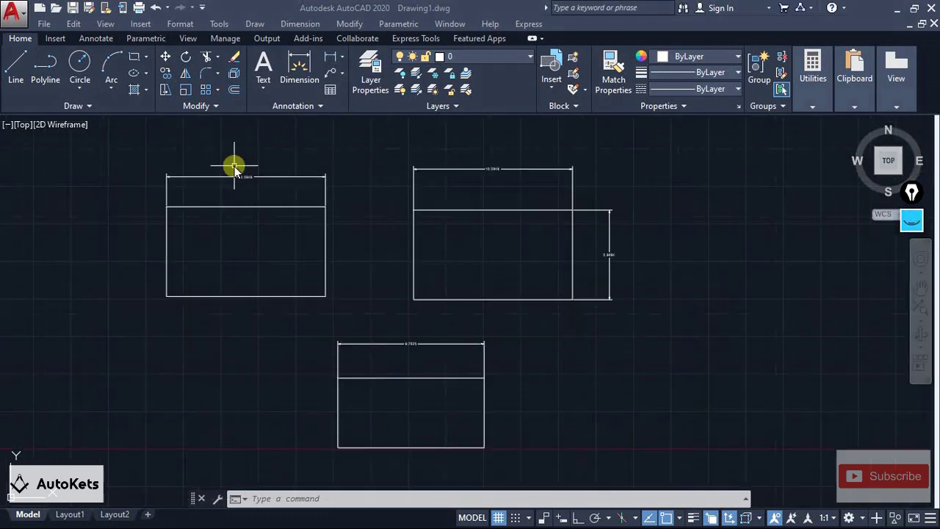
{"action": "middle_click_drag", "start_coordinate": [217, 215], "coordinate": [348, 224]}
{"action": "scroll", "coordinate": [348, 224], "scroll_direction": "up", "scroll_amount": 4}
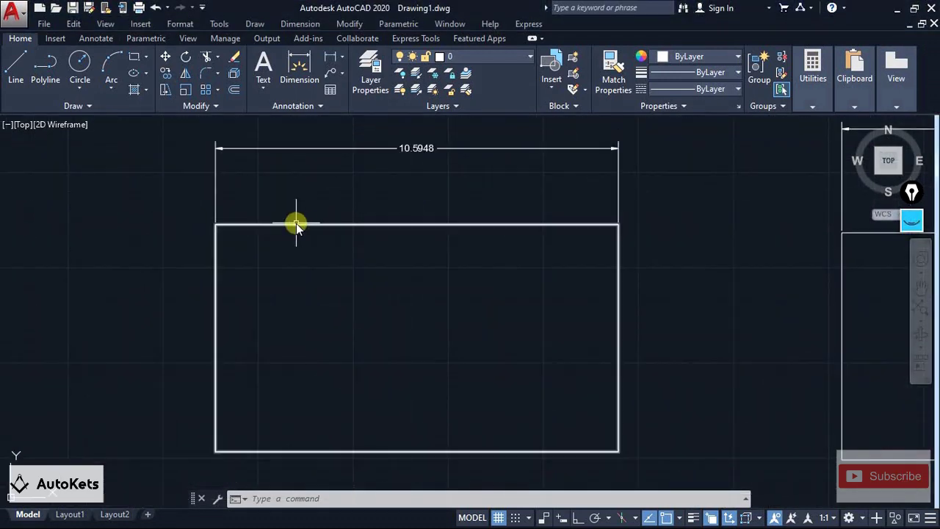
{"action": "left_click", "coordinate": [329, 59]}
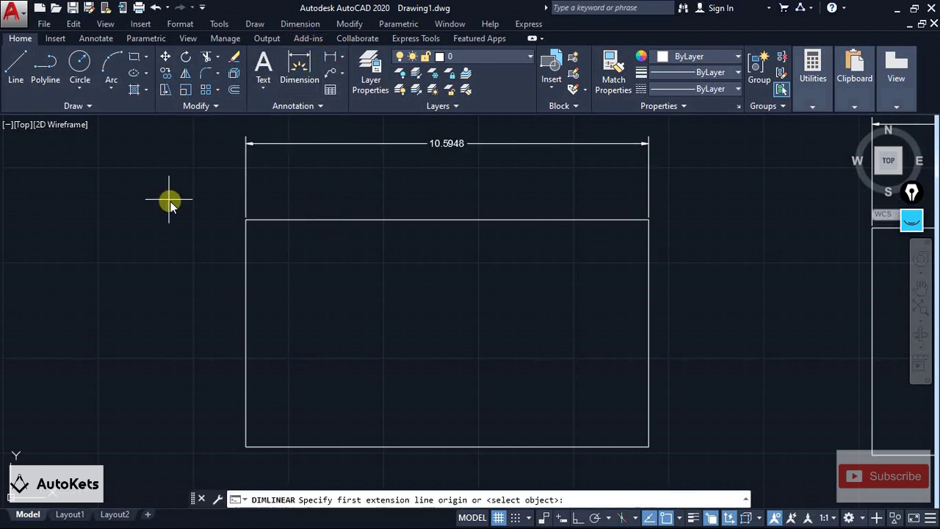
{"action": "left_click", "coordinate": [246, 221]}
{"action": "left_click", "coordinate": [245, 445]}
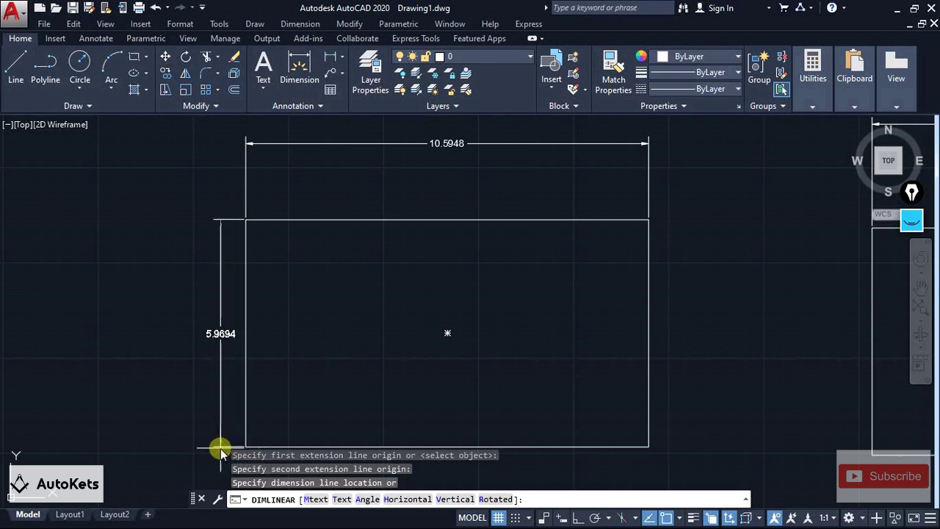
{"action": "left_click", "coordinate": [199, 220]}
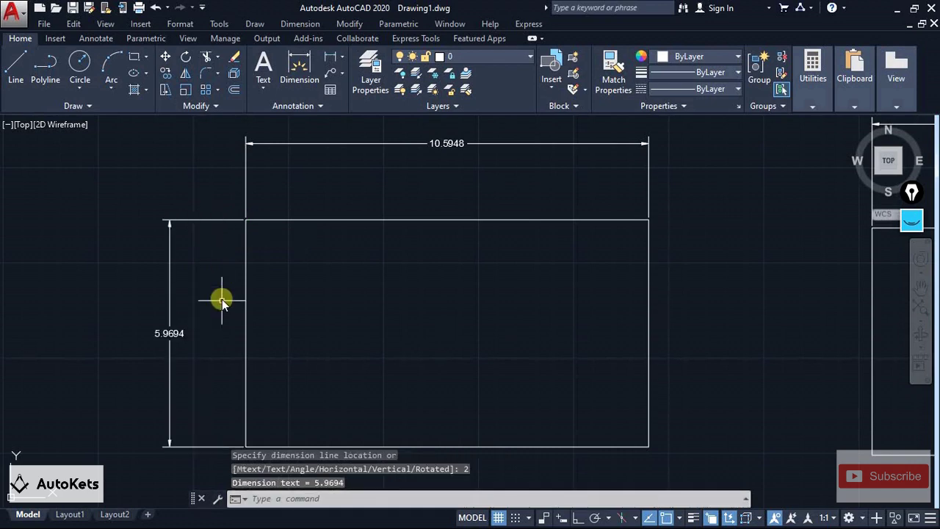
Step: Delete the horizontal and vertical dimensions of the upper-right rectangle
{"action": "scroll", "coordinate": [218, 266], "scroll_direction": "down", "scroll_amount": 3}
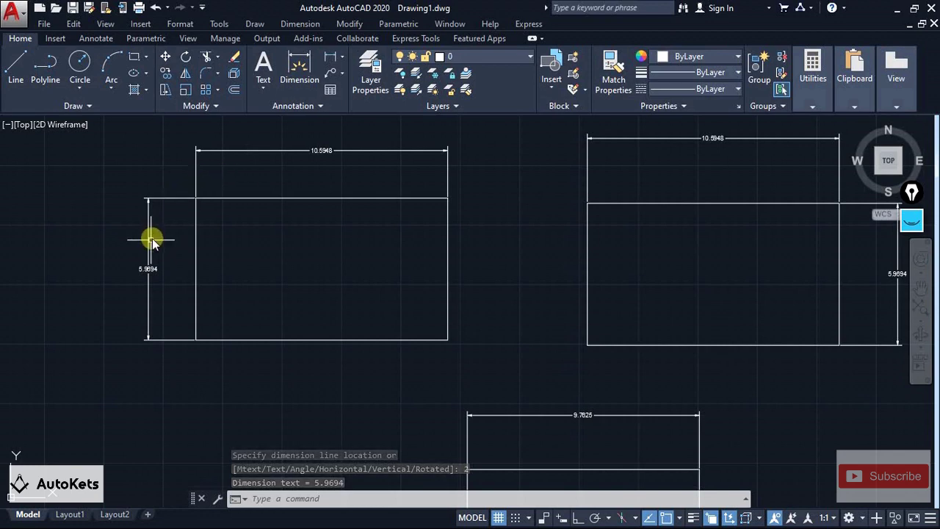
{"action": "middle_click_drag", "start_coordinate": [369, 187], "coordinate": [181, 199]}
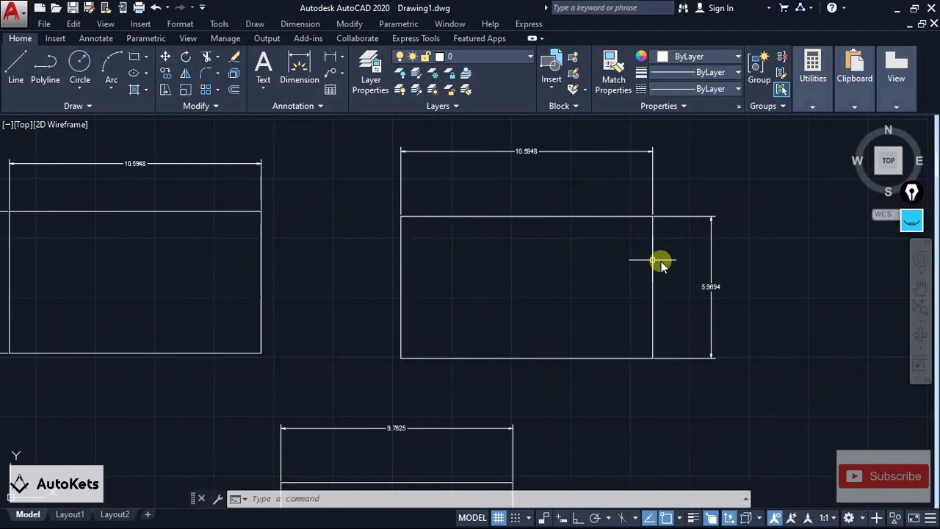
{"action": "scroll", "coordinate": [659, 262], "scroll_direction": "down", "scroll_amount": 2}
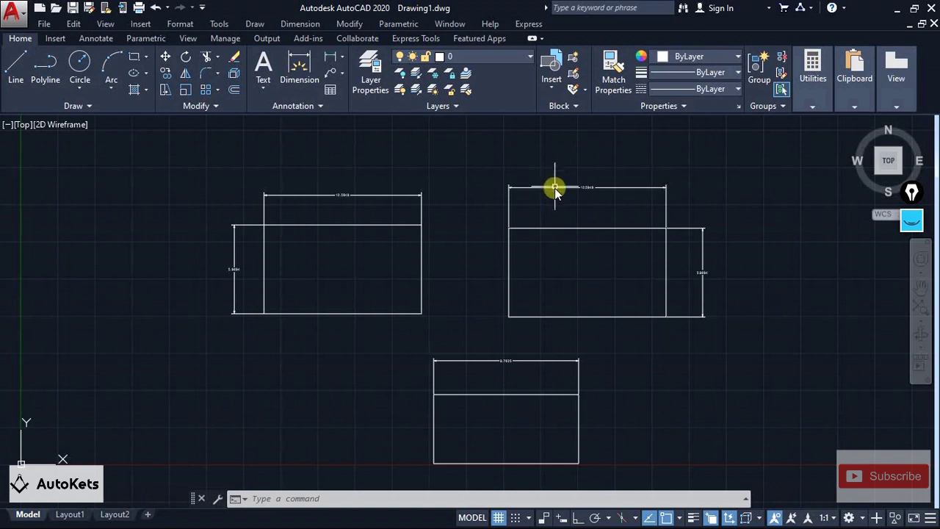
{"action": "left_click", "coordinate": [555, 188]}
{"action": "key", "text": "Delete"}
{"action": "left_click", "coordinate": [703, 263]}
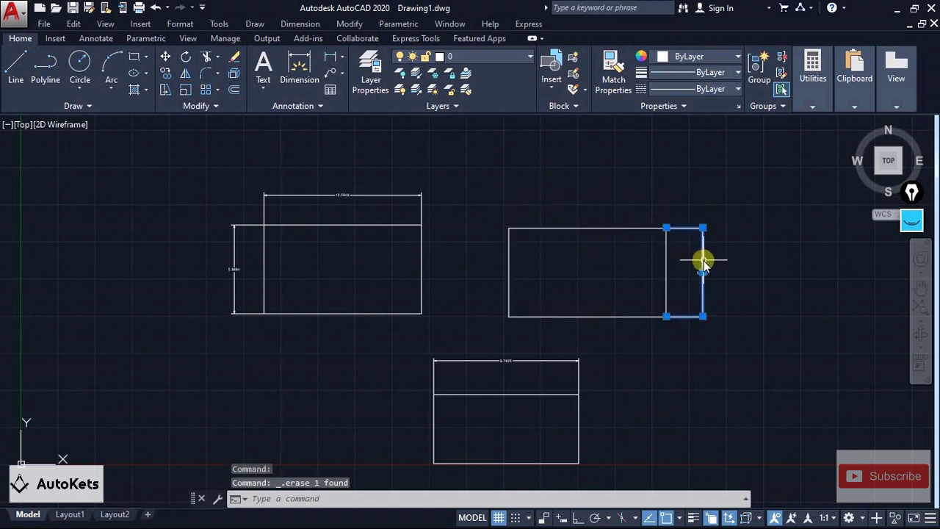
{"action": "key", "text": "Delete"}
Step: Add a linear dimension along the upper-right rectangle's top edge, placing the dimension line 2 units above it
{"action": "middle_click_drag", "start_coordinate": [650, 213], "coordinate": [501, 211]}
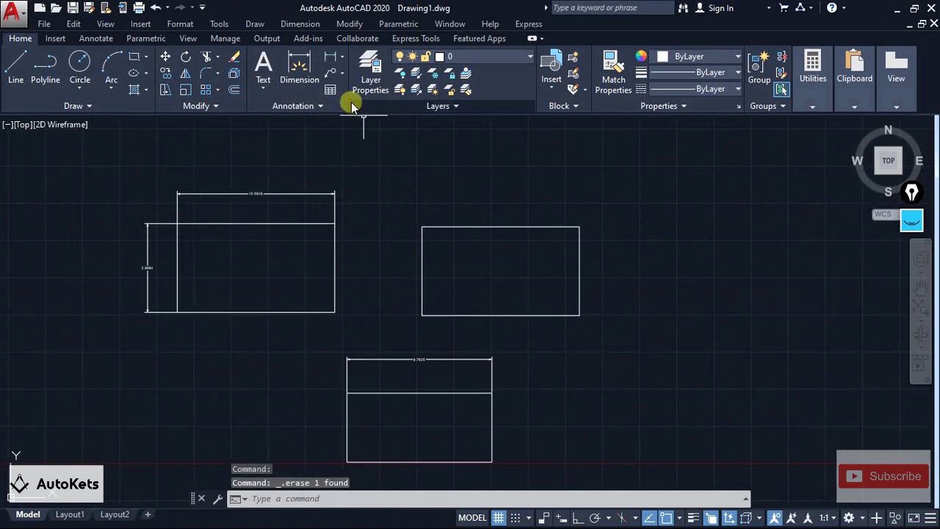
{"action": "left_click", "coordinate": [329, 59]}
{"action": "left_click", "coordinate": [421, 227]}
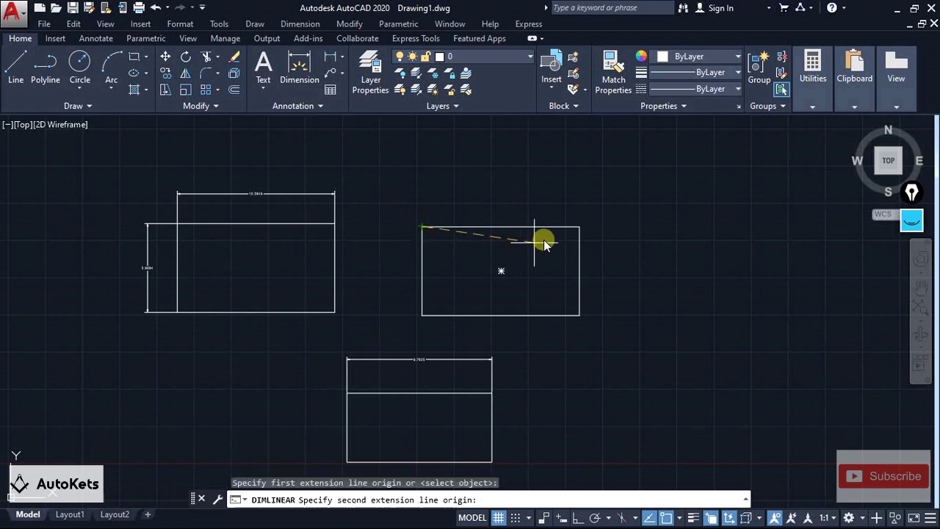
{"action": "left_click", "coordinate": [580, 228]}
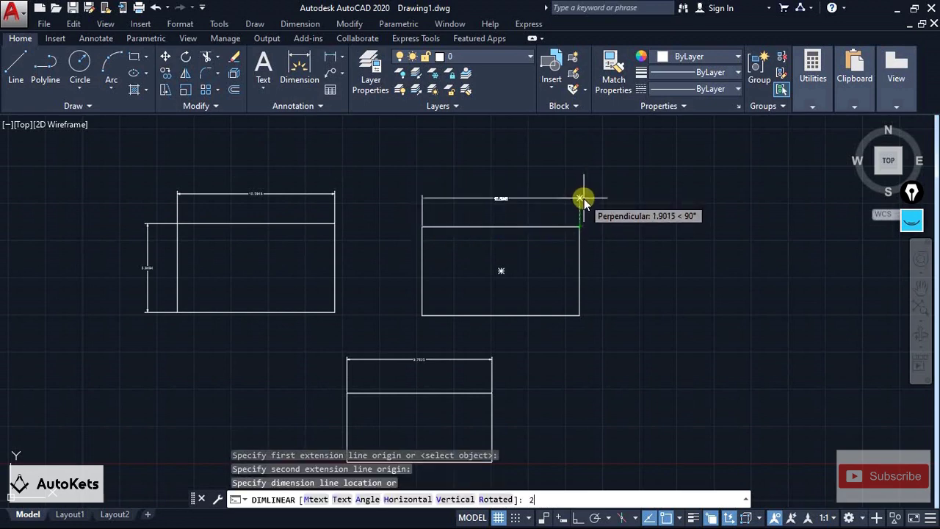
{"action": "left_click", "coordinate": [580, 199]}
{"action": "scroll", "coordinate": [382, 241], "scroll_direction": "up", "scroll_amount": 2}
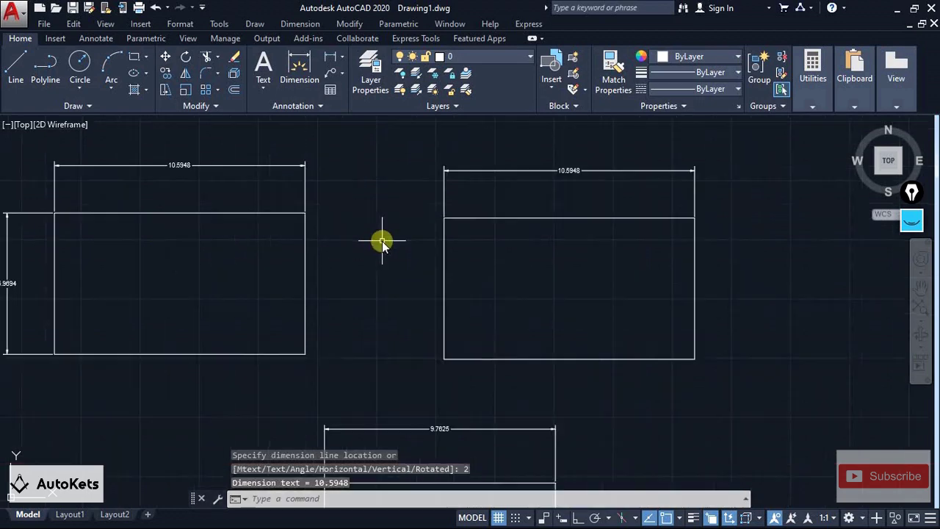
Step: Add a vertical linear dimension to the upper-right rectangle's right edge, placing the dimension line 2 units outside it
{"action": "scroll", "coordinate": [474, 174], "scroll_direction": "down", "scroll_amount": 3}
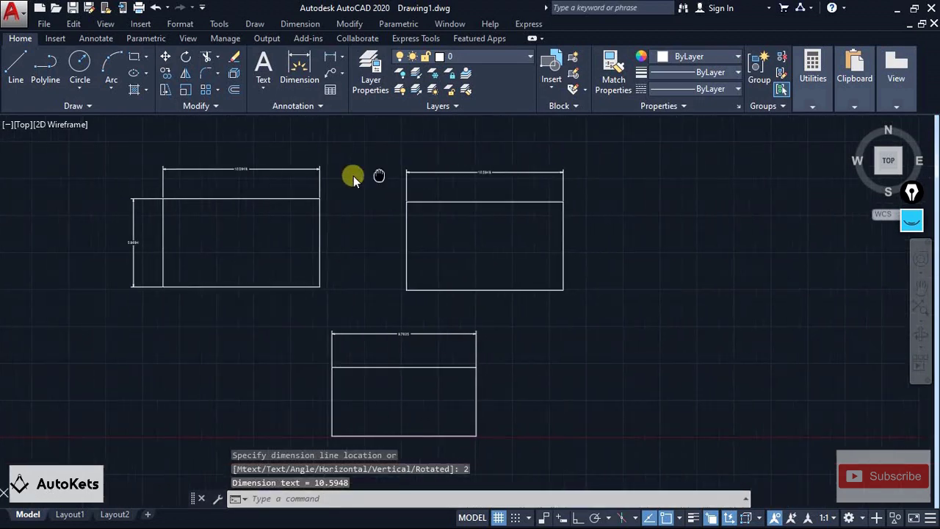
{"action": "left_click", "coordinate": [328, 57]}
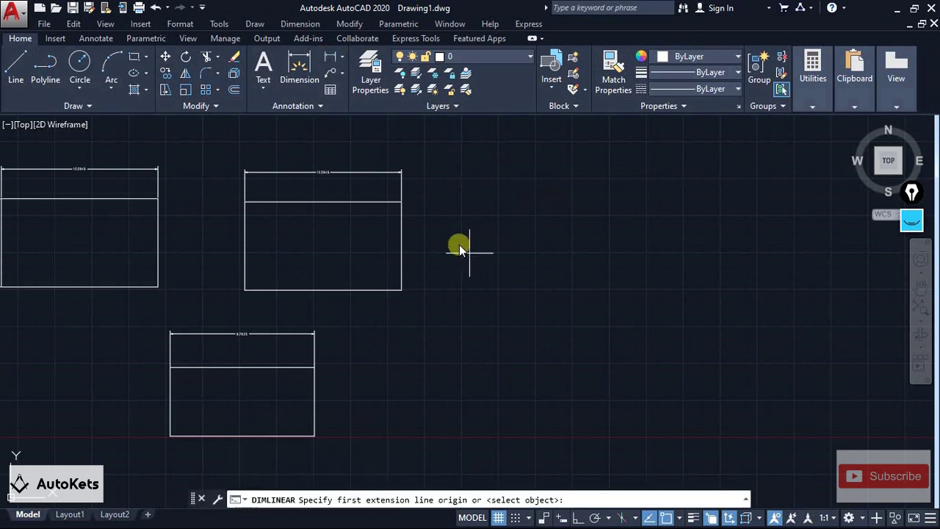
{"action": "left_click", "coordinate": [400, 207]}
{"action": "left_click", "coordinate": [401, 290]}
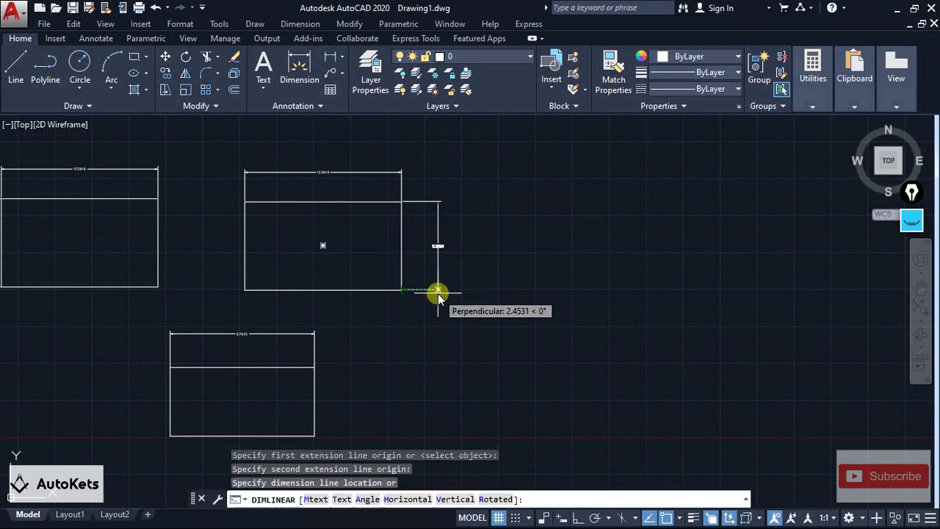
{"action": "type", "text": "2"}
{"action": "key", "text": "Return"}
{"action": "scroll", "coordinate": [438, 301], "scroll_direction": "down", "scroll_amount": 3}
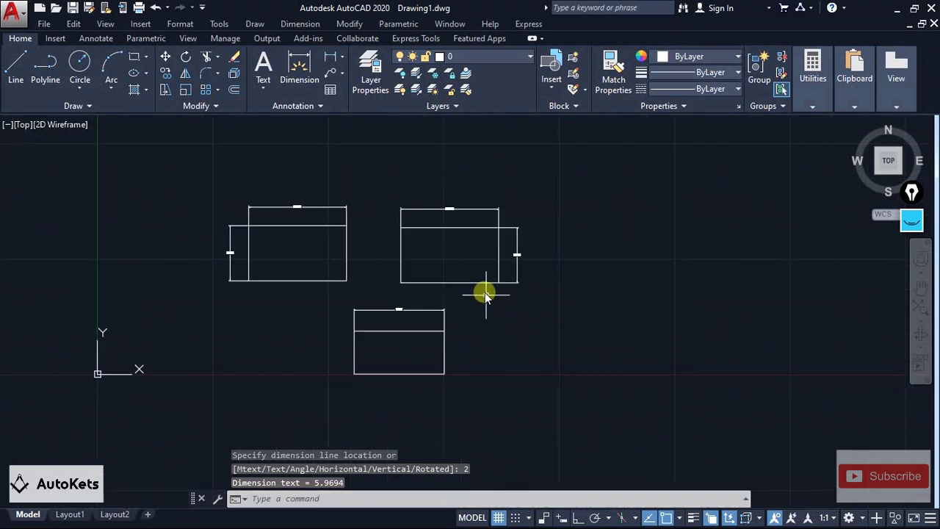
{"action": "scroll", "coordinate": [372, 266], "scroll_direction": "up", "scroll_amount": 3}
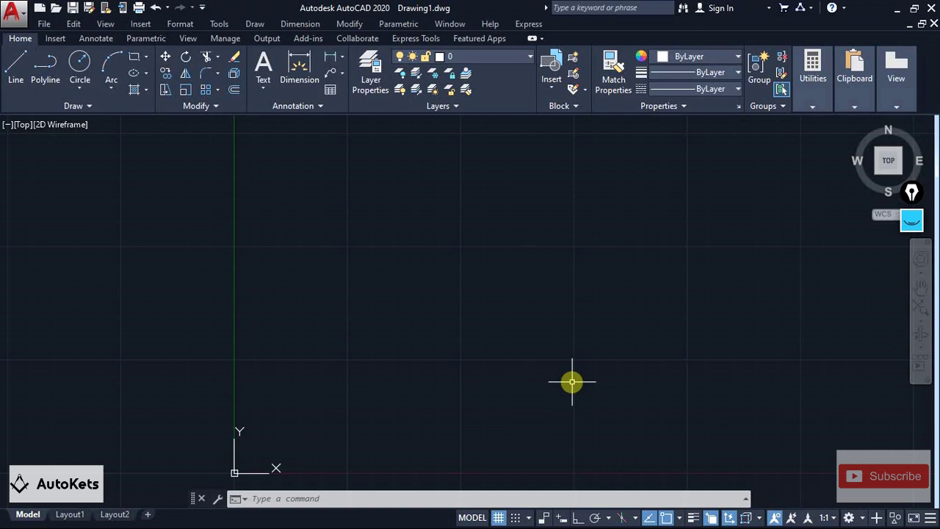
Step: Draw a horizontal line 100 units long in the empty drawing area with Ortho turned on
{"action": "left_click", "coordinate": [19, 64]}
{"action": "left_click", "coordinate": [274, 265]}
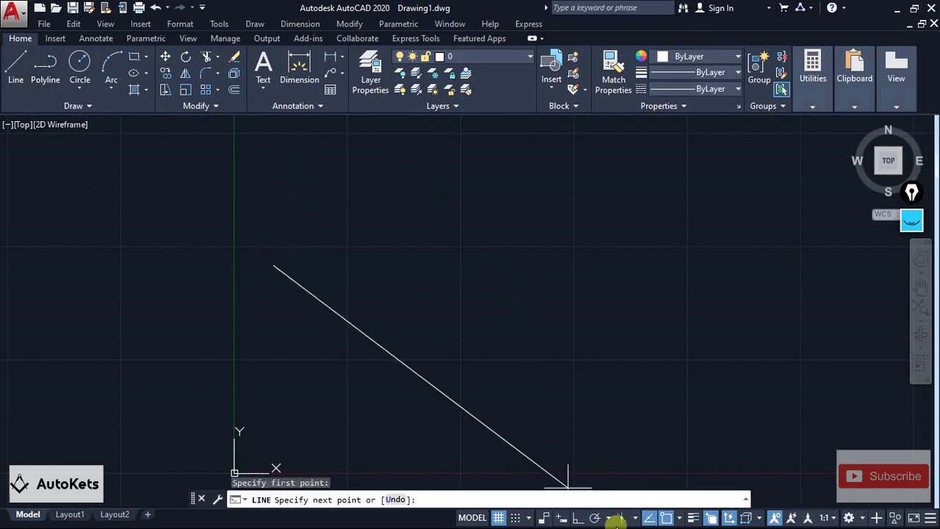
{"action": "left_click", "coordinate": [577, 519]}
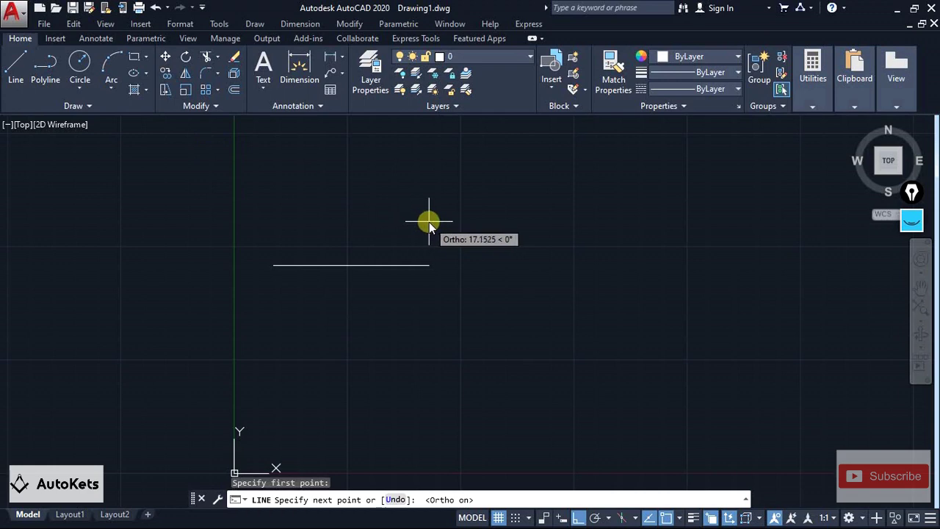
{"action": "type", "text": "100"}
{"action": "key", "text": "Return"}
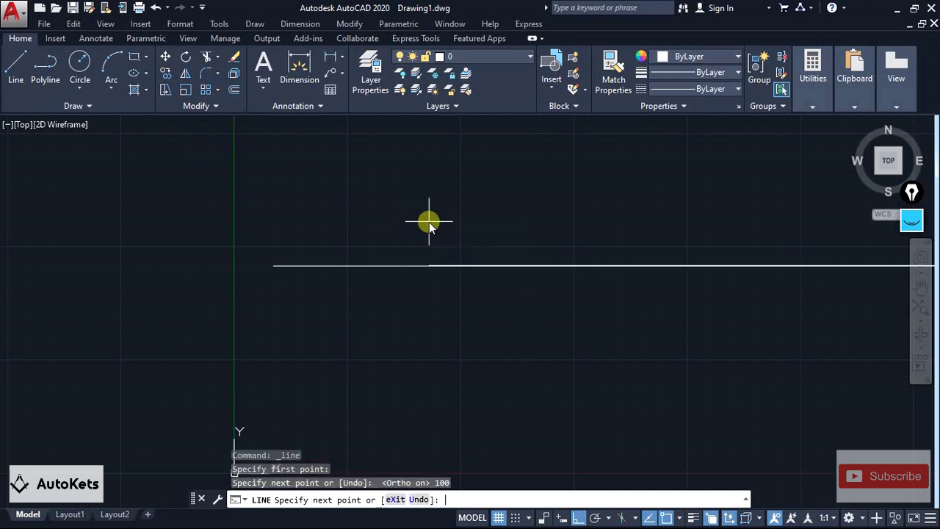
{"action": "scroll", "coordinate": [437, 234], "scroll_direction": "down", "scroll_amount": 2}
{"action": "right_click", "coordinate": [453, 235]}
{"action": "left_click", "coordinate": [485, 243]}
{"action": "scroll", "coordinate": [488, 263], "scroll_direction": "down", "scroll_amount": 3}
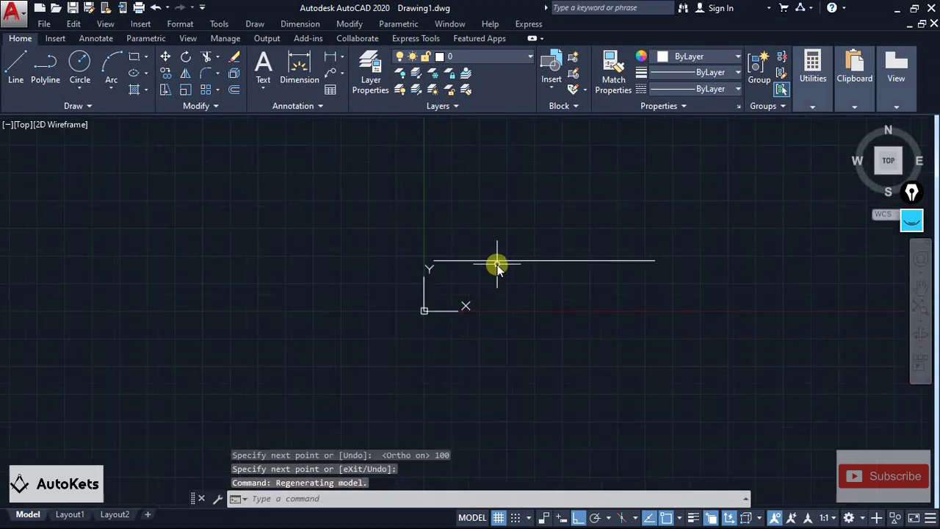
Step: Add a linear dimension between the horizontal line's two endpoints, placing the dimension line slightly above it
{"action": "mouse_move", "coordinate": [498, 264]}
{"action": "middle_mouse_down"}
{"action": "mouse_move", "coordinate": [298, 254]}
{"action": "mouse_move", "coordinate": [294, 340]}
{"action": "middle_mouse_up"}
{"action": "scroll", "coordinate": [302, 253], "scroll_direction": "up", "scroll_amount": 3}
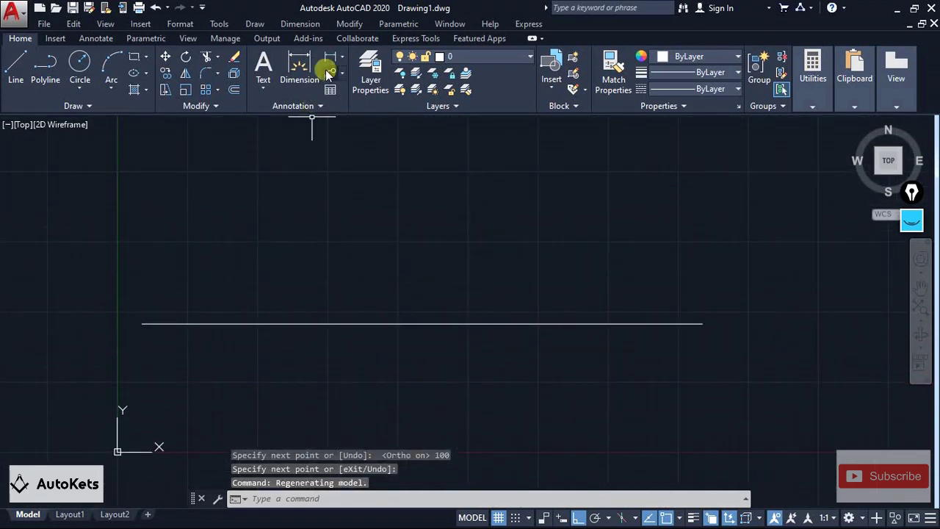
{"action": "left_click", "coordinate": [330, 60]}
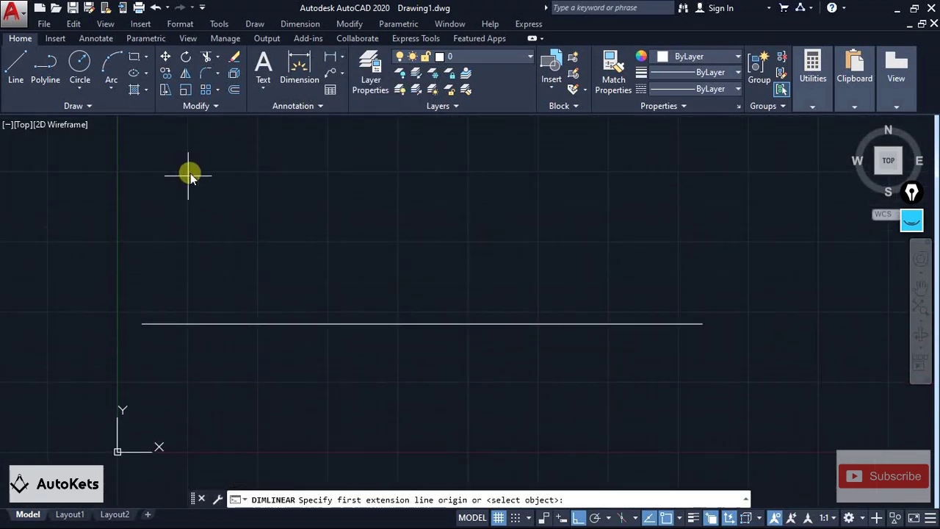
{"action": "left_click", "coordinate": [143, 323]}
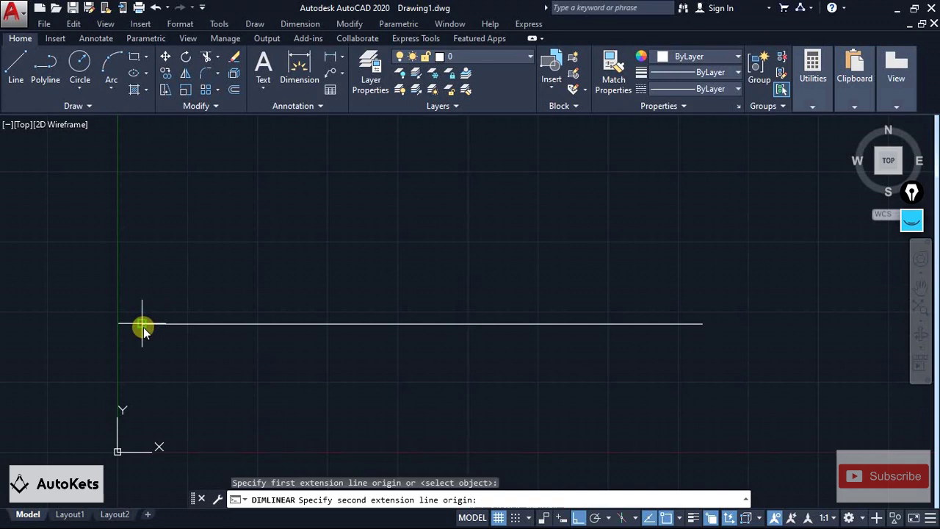
{"action": "left_click", "coordinate": [701, 323]}
{"action": "left_click", "coordinate": [532, 286]}
{"action": "scroll", "coordinate": [393, 293], "scroll_direction": "up", "scroll_amount": 3}
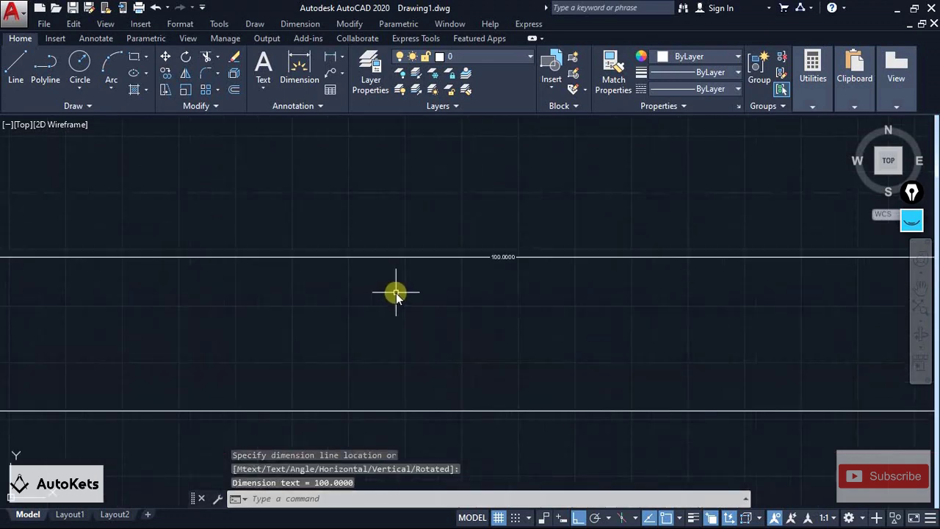
Step: Set the dimension scale variable DIMSCALE to 10
{"action": "scroll", "coordinate": [396, 293], "scroll_direction": "down", "scroll_amount": 3}
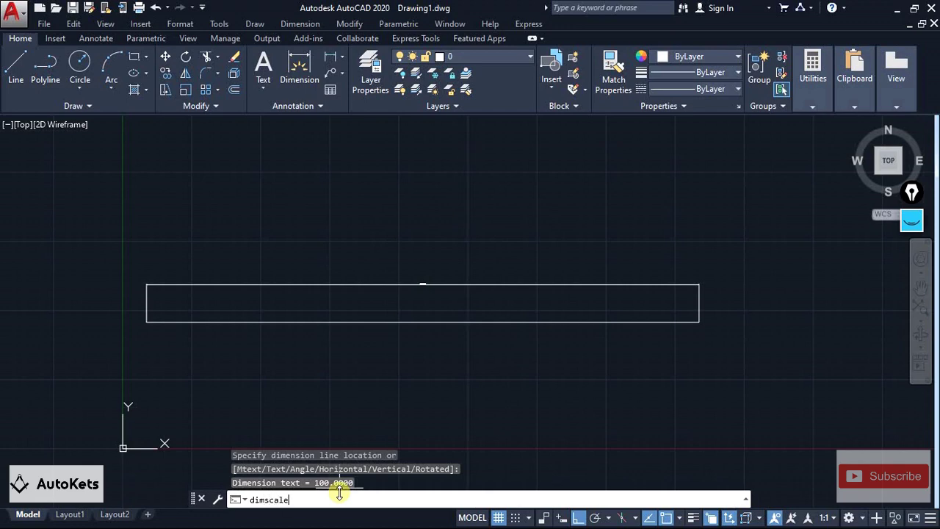
{"action": "key", "text": "Return"}
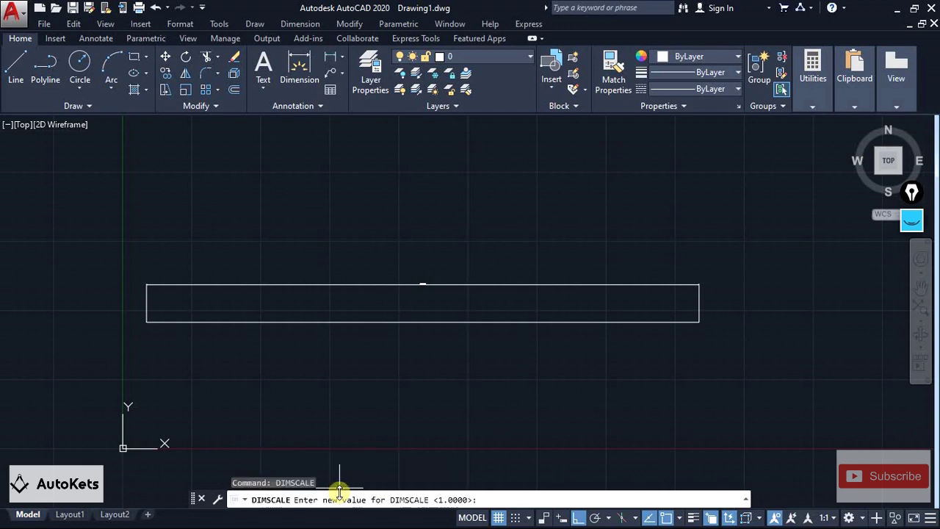
{"action": "type", "text": "10"}
{"action": "key", "text": "Return"}
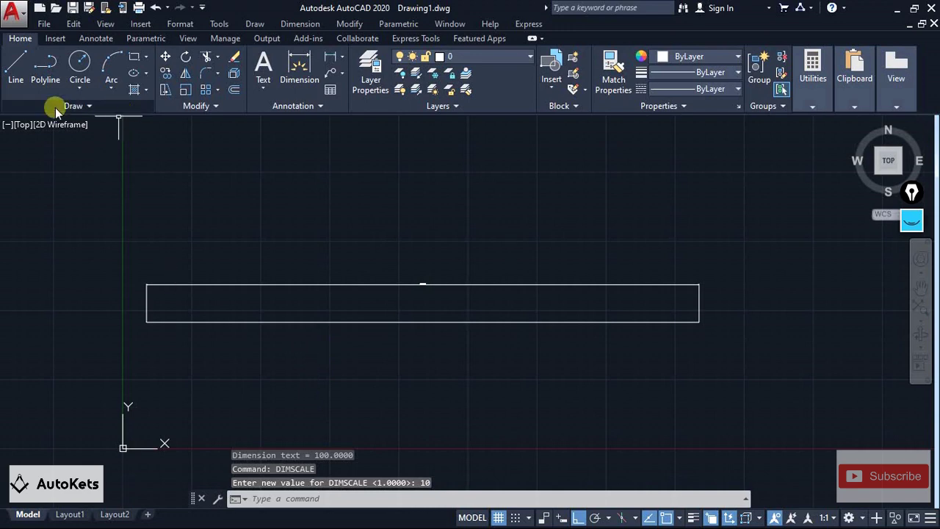
Step: Dimension the horizontal line's full length again above the existing dimension, and delete the older dimension with the tiny text
{"action": "left_click", "coordinate": [312, 72]}
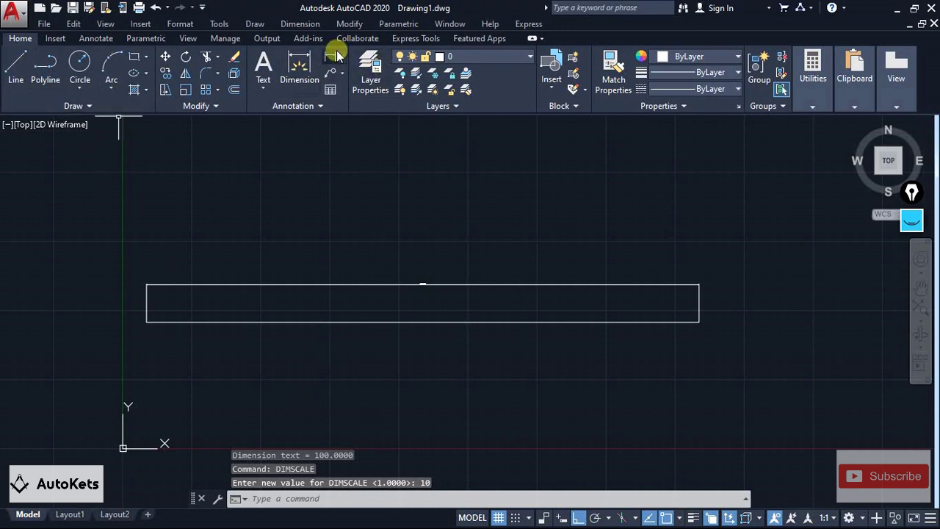
{"action": "left_click", "coordinate": [146, 322]}
{"action": "left_click", "coordinate": [700, 322]}
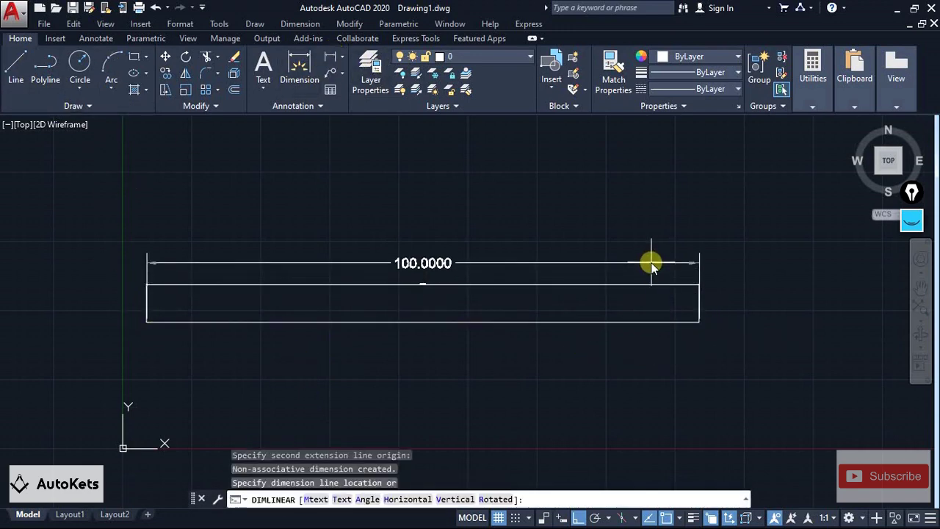
{"action": "left_click", "coordinate": [653, 261]}
{"action": "left_click", "coordinate": [440, 285]}
{"action": "key", "text": "Delete"}
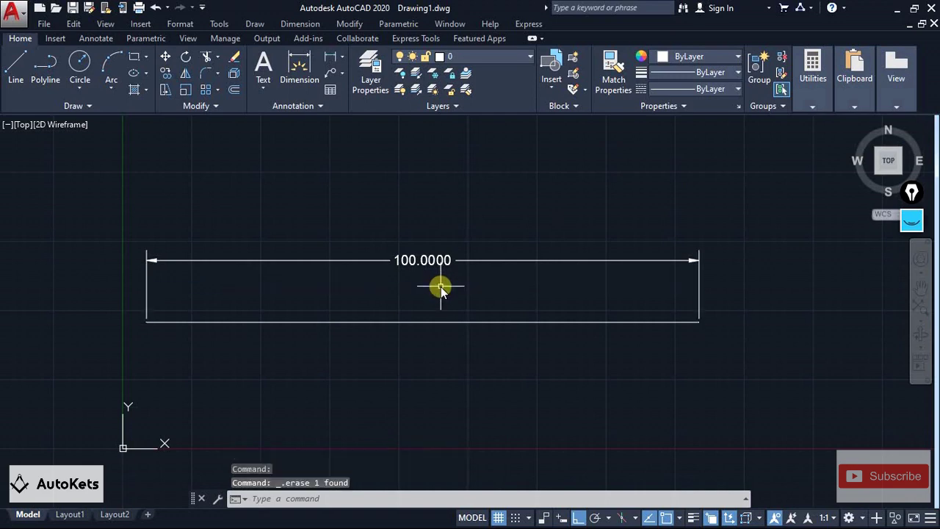
Step: Underline the dimension text with the pen, handwrite "(inch)" above the dimension line, and clear the pen marks
{"action": "scroll", "coordinate": [439, 294], "scroll_direction": "up", "scroll_amount": 2}
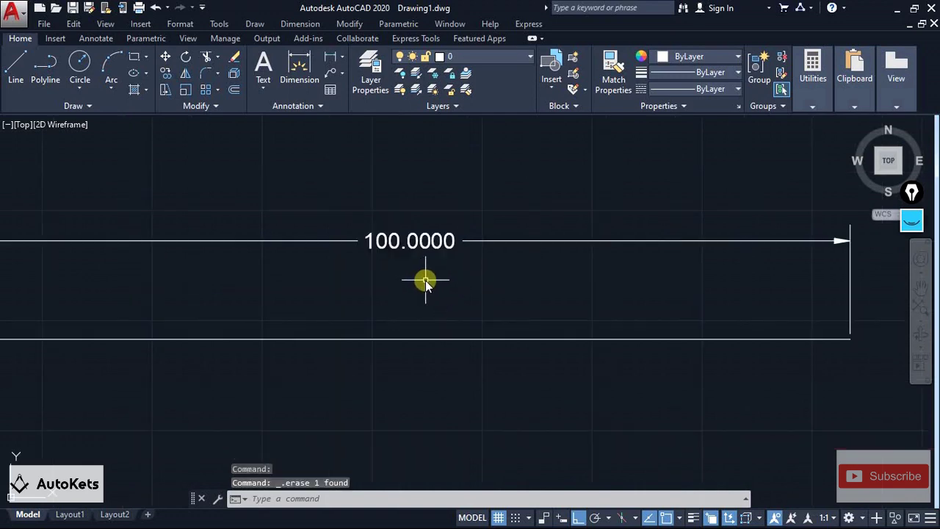
{"action": "left_click", "coordinate": [912, 220]}
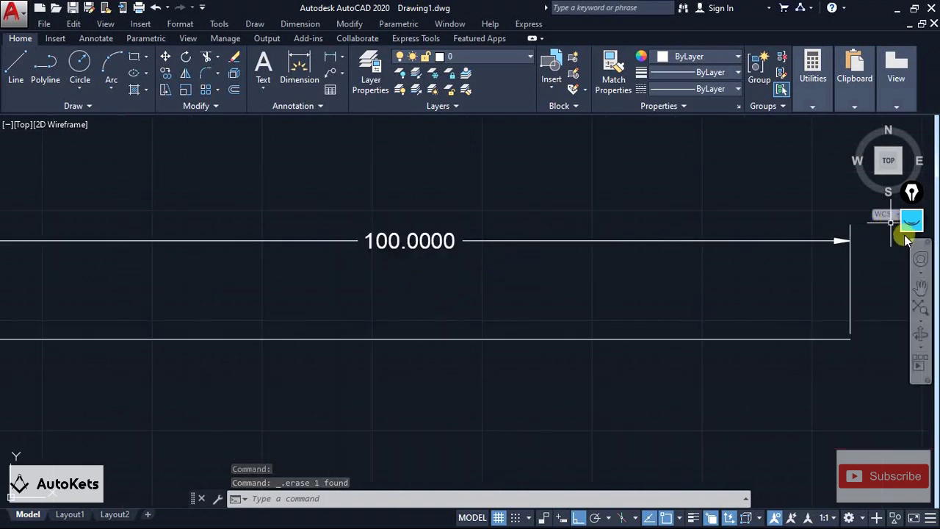
{"action": "left_click", "coordinate": [911, 263]}
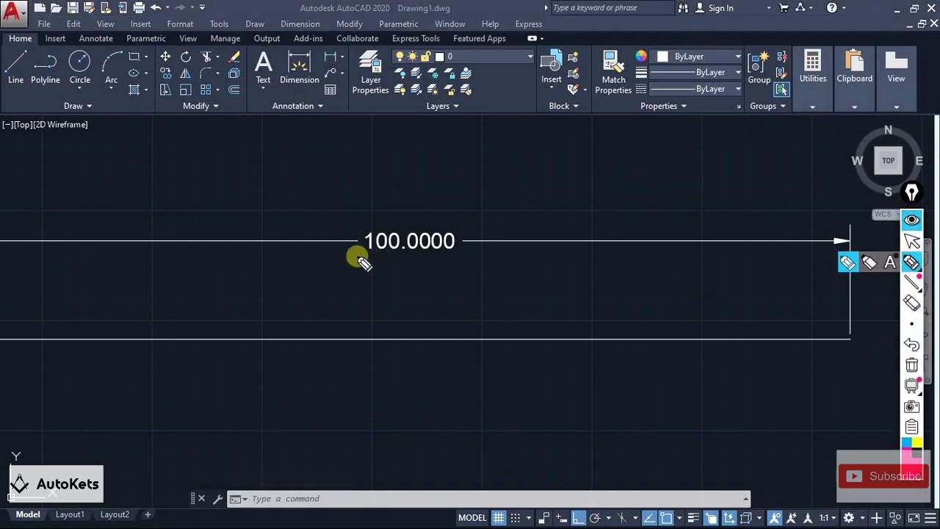
{"action": "left_click_drag", "start_coordinate": [359, 255], "coordinate": [452, 255]}
{"action": "left_click_drag", "start_coordinate": [481, 174], "coordinate": [483, 223]}
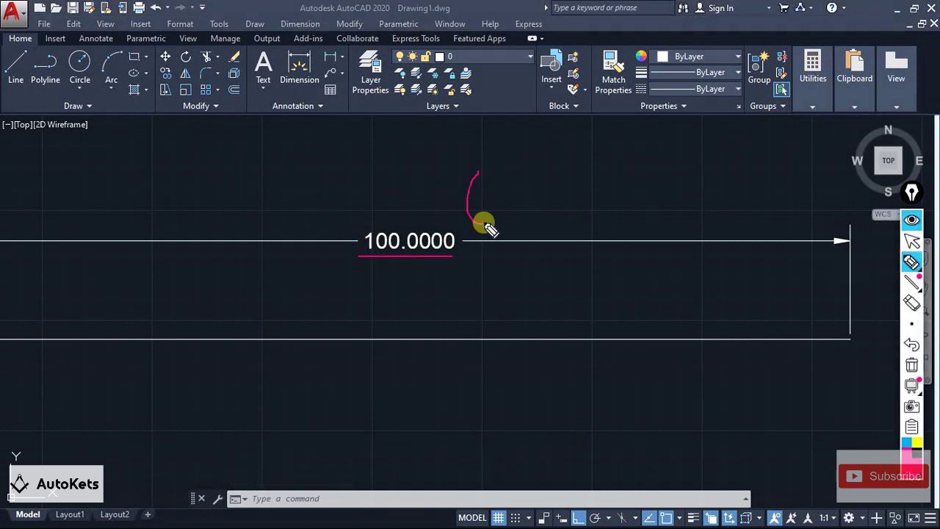
{"action": "mouse_move", "coordinate": [499, 184]}
{"action": "left_mouse_down"}
{"action": "mouse_move", "coordinate": [514, 204]}
{"action": "mouse_move", "coordinate": [570, 180]}
{"action": "mouse_move", "coordinate": [615, 199]}
{"action": "mouse_move", "coordinate": [654, 189]}
{"action": "left_mouse_up"}
{"action": "left_click", "coordinate": [503, 165]}
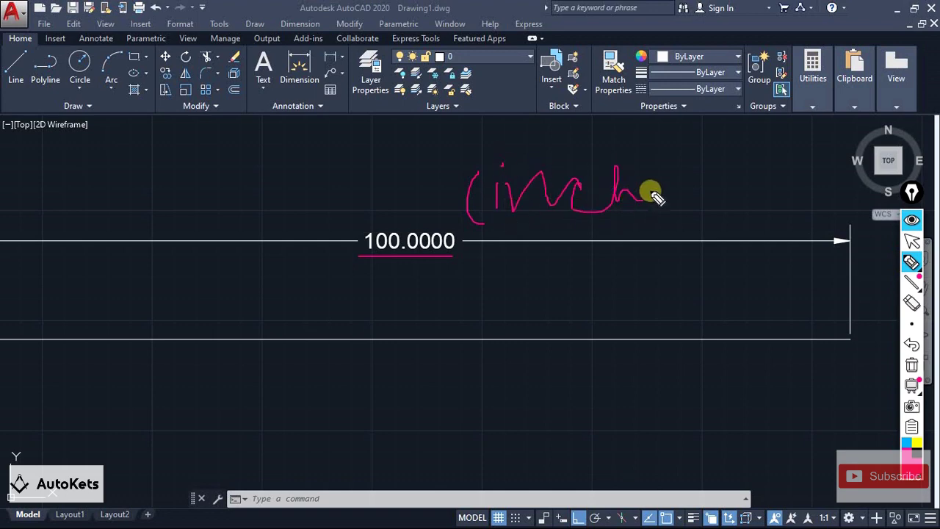
{"action": "left_click_drag", "start_coordinate": [649, 157], "coordinate": [677, 212]}
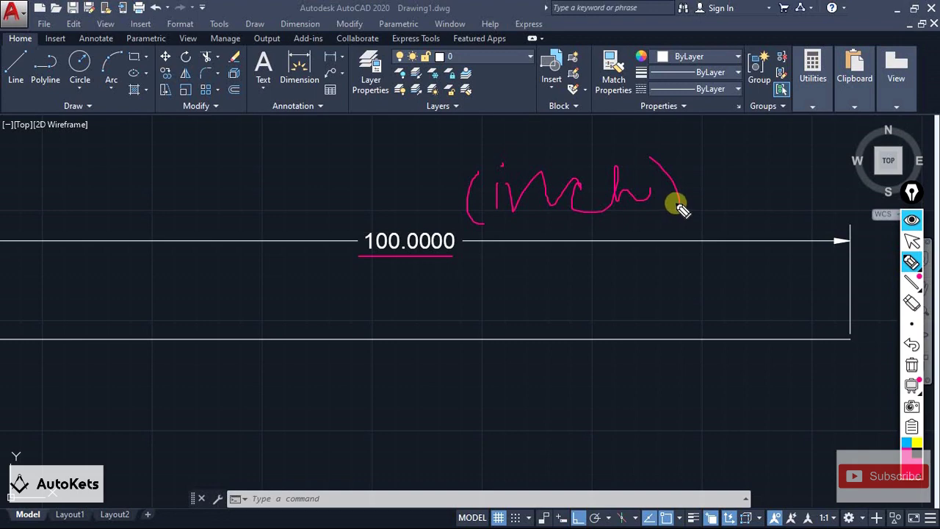
{"action": "left_click", "coordinate": [911, 365]}
{"action": "left_click", "coordinate": [911, 219]}
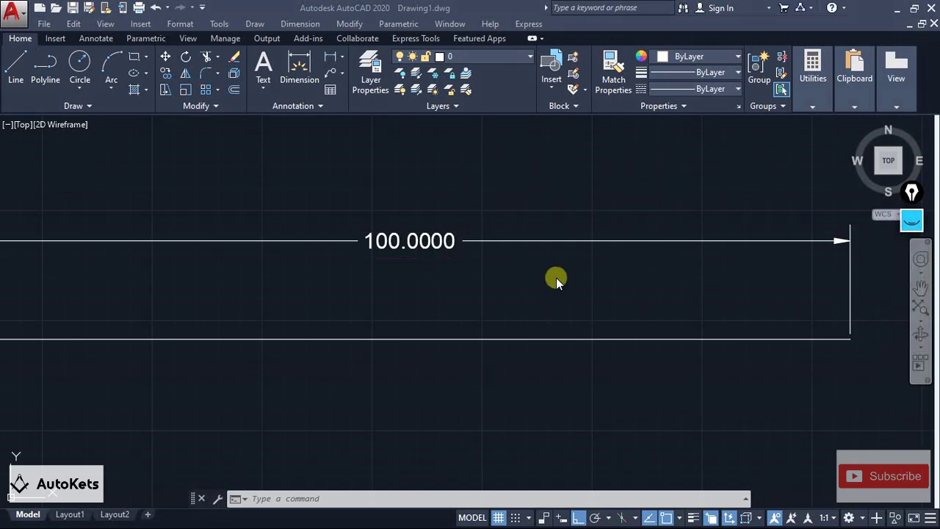
Step: Switch to the browser's Google inch-to-millimetre converter, convert 100 millimetres to inches, and highlight the inch value
{"action": "key", "text": "alt+Tab"}
{"action": "key", "text": "Tab"}
{"action": "key", "text": "Tab"}
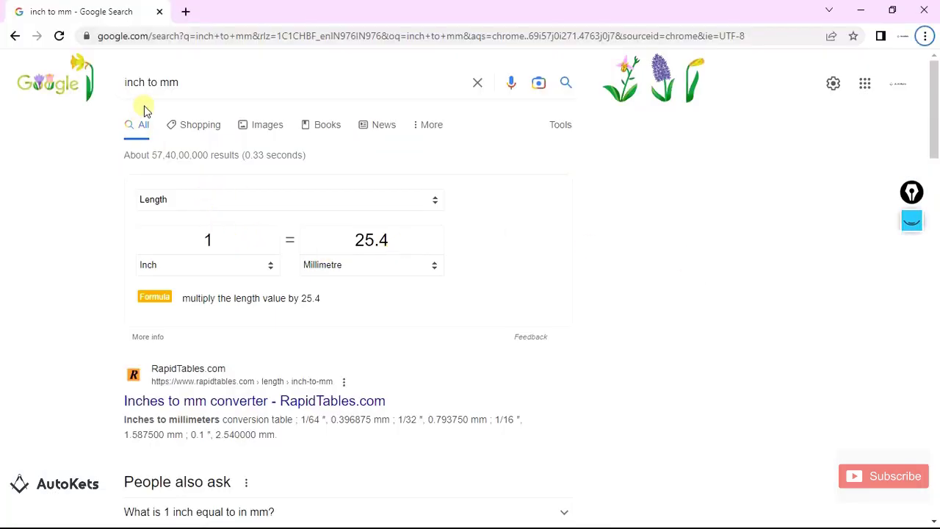
{"action": "double_click", "coordinate": [415, 239]}
{"action": "type", "text": "100"}
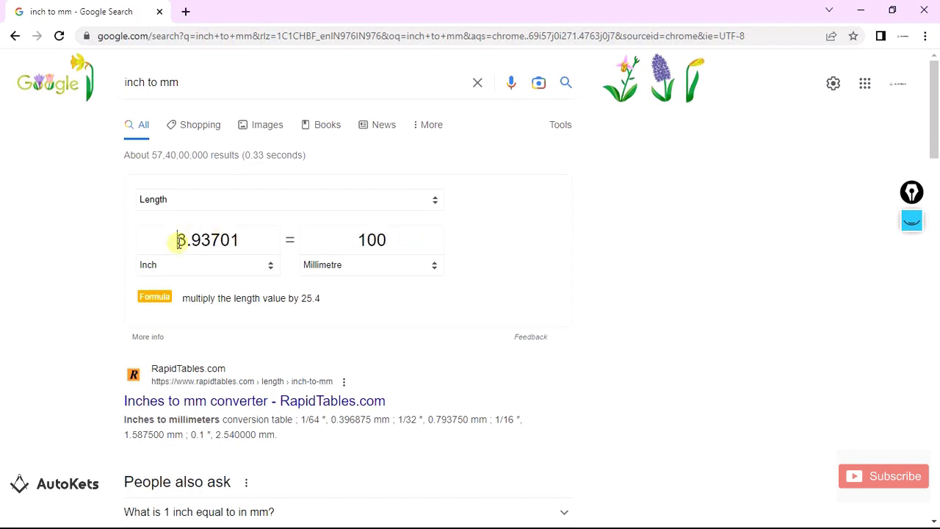
{"action": "left_click_drag", "start_coordinate": [178, 240], "coordinate": [254, 242]}
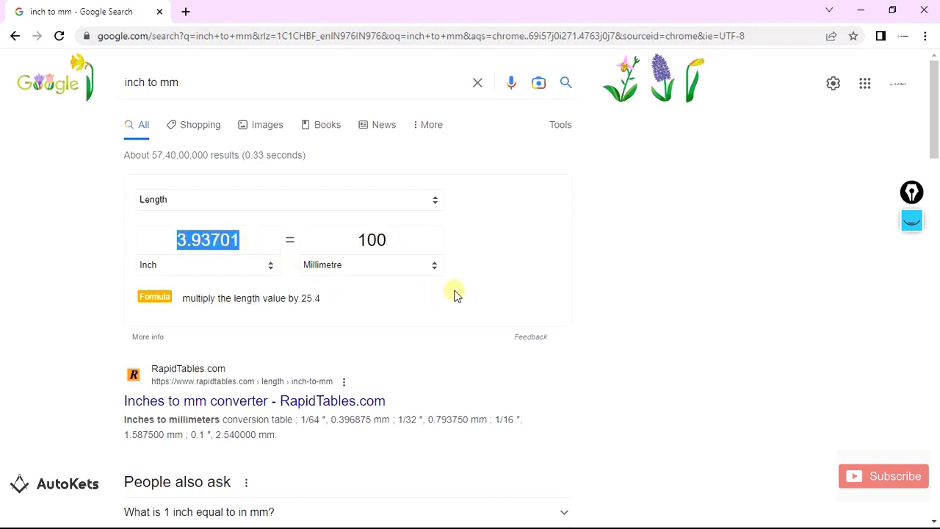
Step: Switch back to AutoCAD, handwrite "(3.93)" above the dimension line with the pen, and clear the pen marks
{"action": "key", "text": "alt+Tab"}
{"action": "key", "text": "alt+Tab"}
{"action": "key", "text": "alt+Tab"}
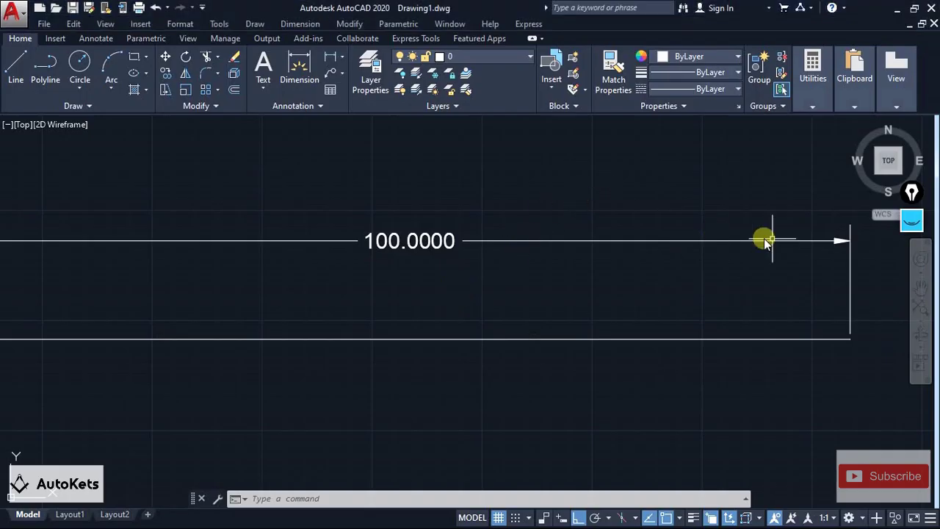
{"action": "left_click", "coordinate": [910, 222]}
{"action": "left_click", "coordinate": [912, 262]}
{"action": "mouse_move", "coordinate": [470, 170]}
{"action": "left_mouse_down"}
{"action": "mouse_move", "coordinate": [462, 192]}
{"action": "mouse_move", "coordinate": [476, 231]}
{"action": "mouse_move", "coordinate": [477, 209]}
{"action": "left_mouse_up"}
{"action": "left_click", "coordinate": [510, 195]}
{"action": "mouse_move", "coordinate": [550, 180]}
{"action": "left_mouse_down"}
{"action": "mouse_move", "coordinate": [537, 203]}
{"action": "mouse_move", "coordinate": [583, 193]}
{"action": "mouse_move", "coordinate": [588, 211]}
{"action": "left_mouse_up"}
{"action": "mouse_move", "coordinate": [614, 155]}
{"action": "left_mouse_down"}
{"action": "mouse_move", "coordinate": [637, 205]}
{"action": "mouse_move", "coordinate": [629, 228]}
{"action": "left_mouse_up"}
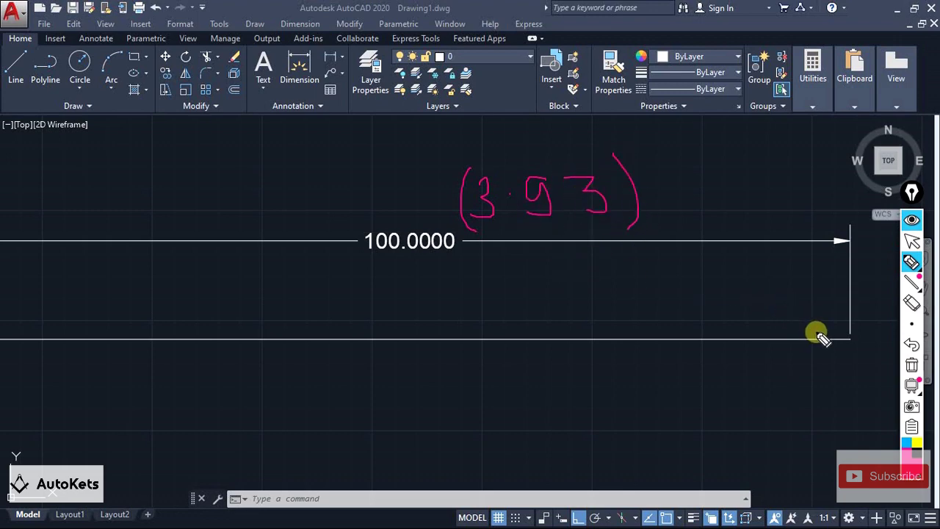
{"action": "left_click", "coordinate": [909, 365]}
{"action": "left_click", "coordinate": [911, 220]}
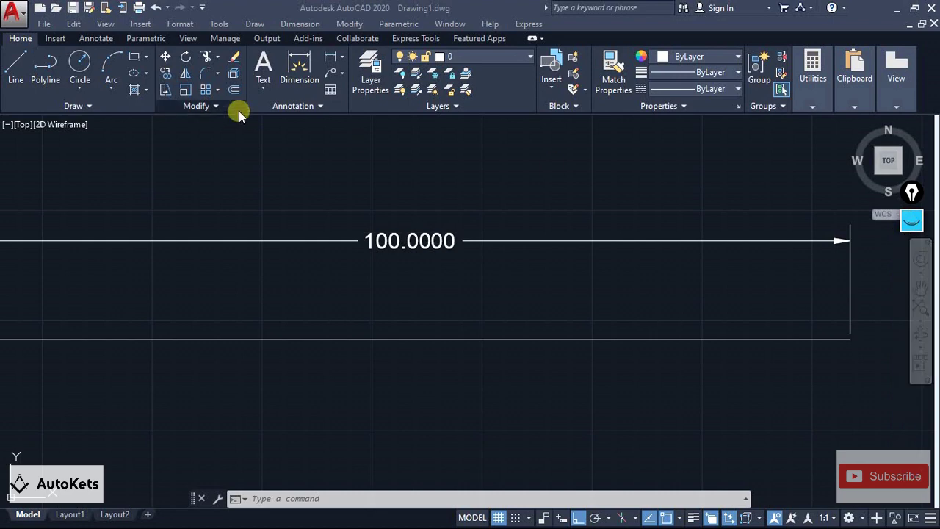
Step: Open the Standard dimension style for modification and turn on the display of alternate units
{"action": "scroll", "coordinate": [301, 179], "scroll_direction": "down", "scroll_amount": 2}
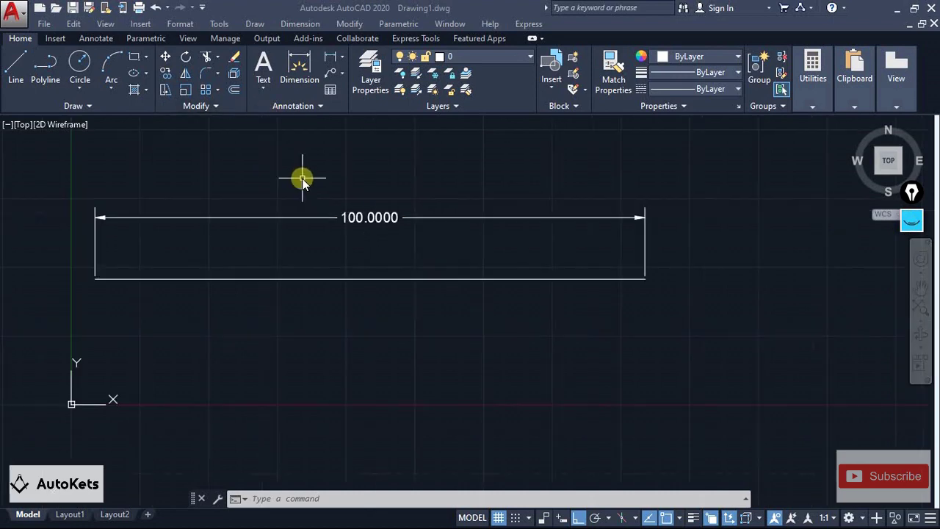
{"action": "left_click", "coordinate": [293, 105]}
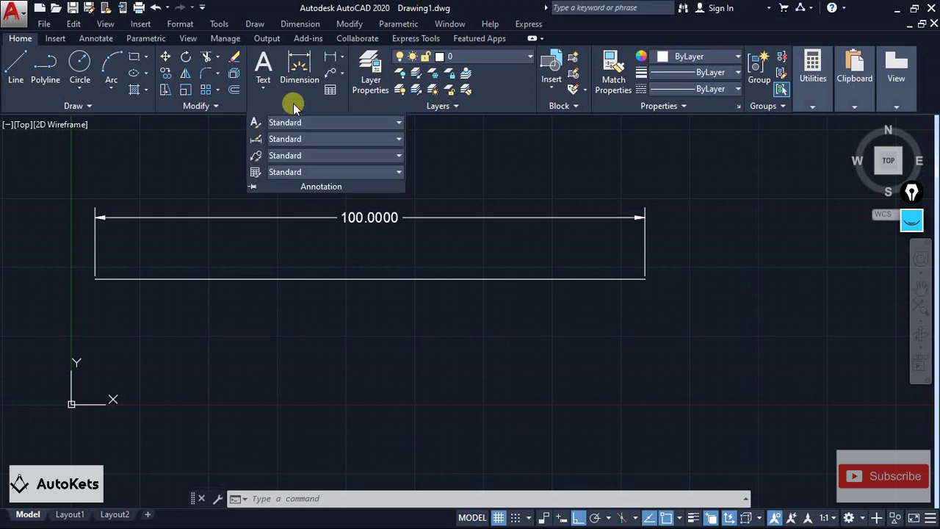
{"action": "left_click", "coordinate": [255, 142]}
{"action": "left_click", "coordinate": [330, 208]}
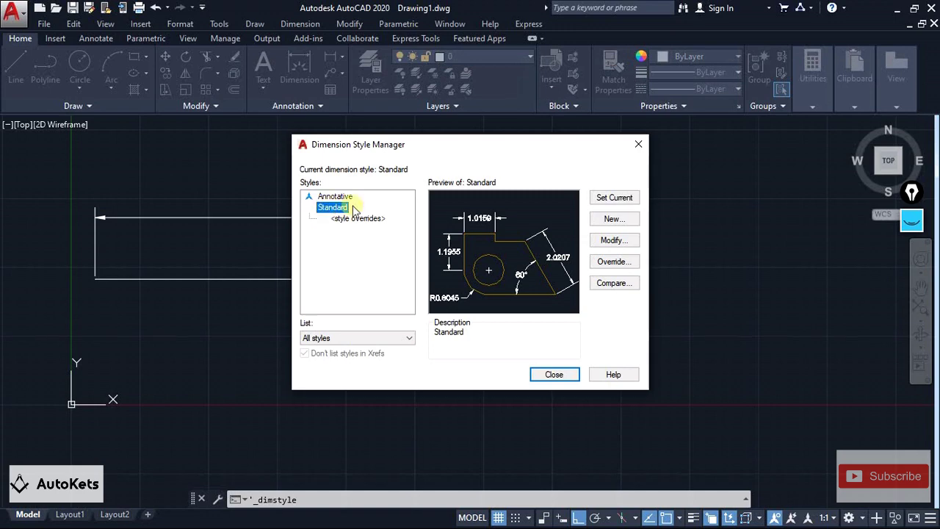
{"action": "left_click", "coordinate": [604, 241]}
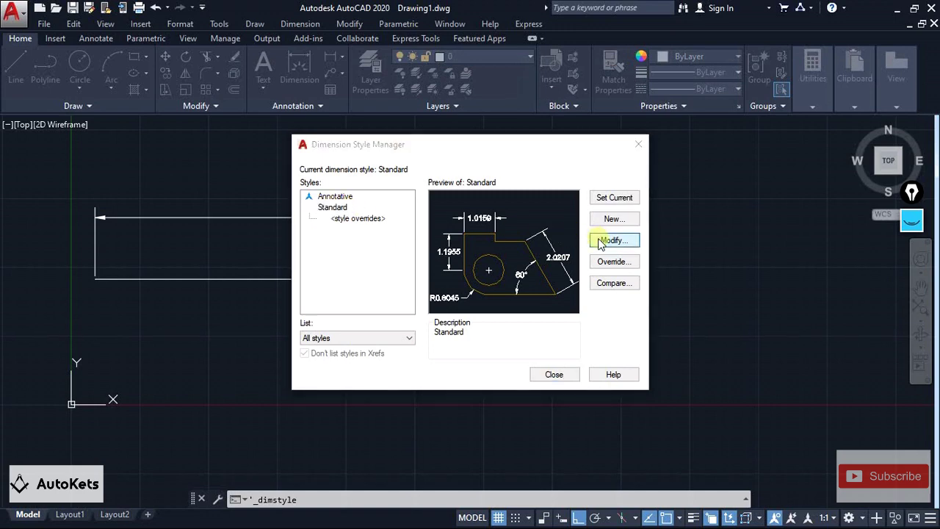
{"action": "left_click", "coordinate": [468, 145]}
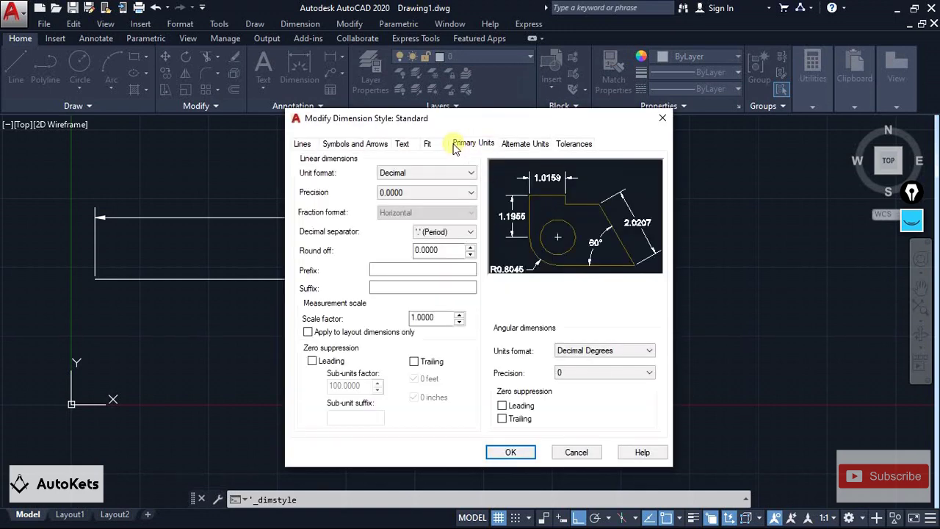
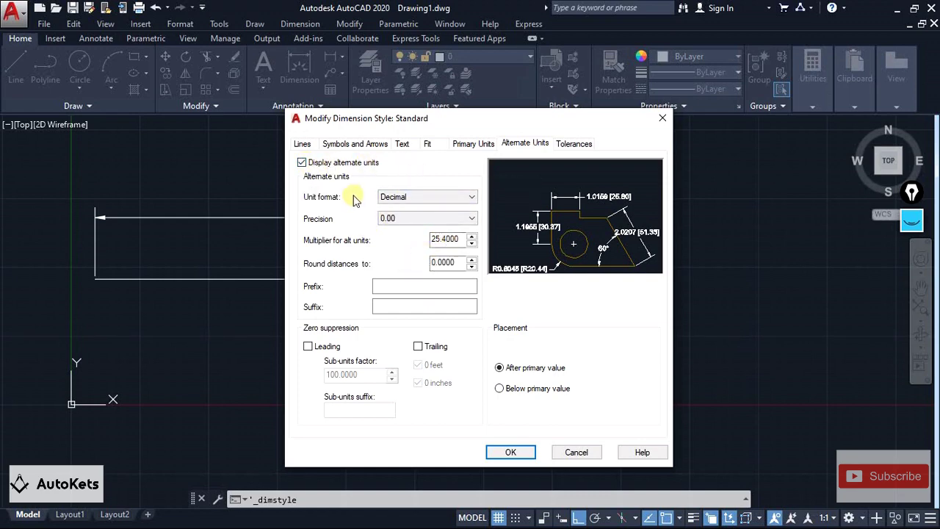
Step: Set the alternate unit format to Decimal, apply the style changes, and close the Dimension Style Manager
{"action": "left_click", "coordinate": [401, 197]}
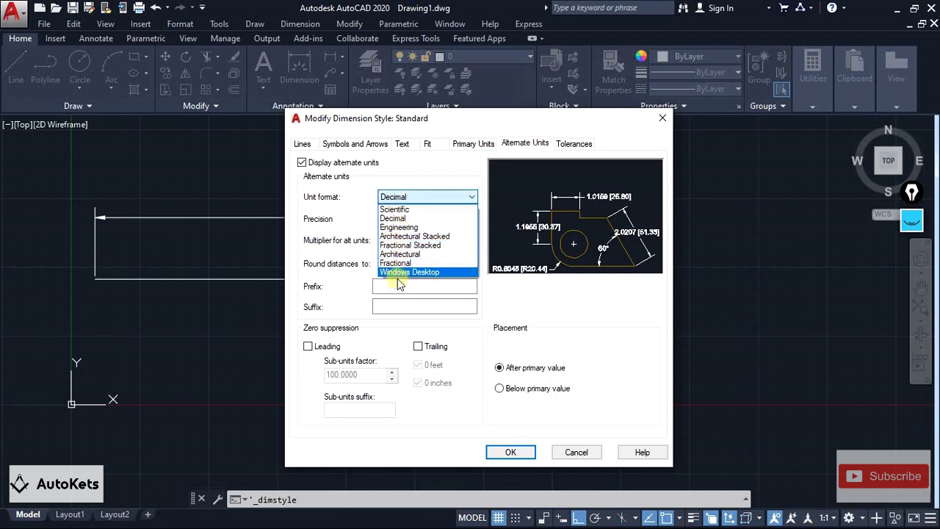
{"action": "left_click", "coordinate": [393, 219]}
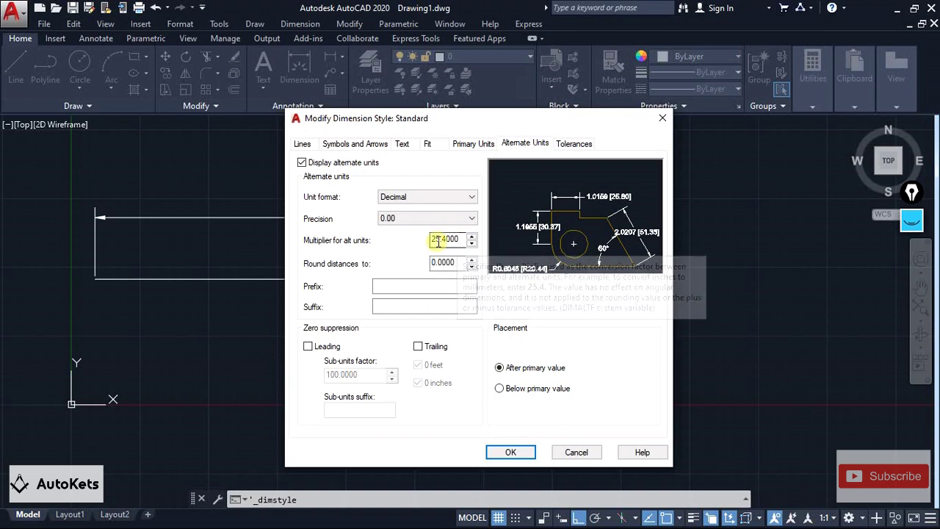
{"action": "left_click", "coordinate": [505, 451]}
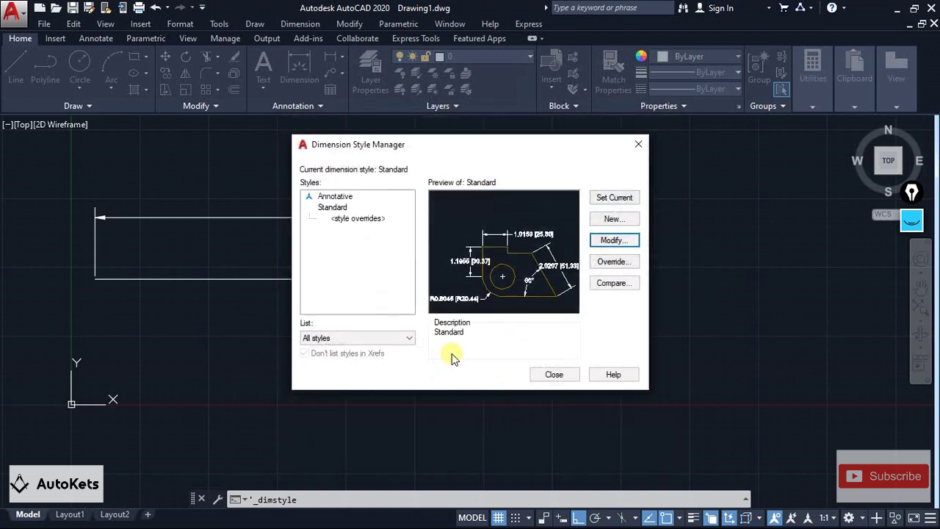
{"action": "left_click", "coordinate": [555, 376]}
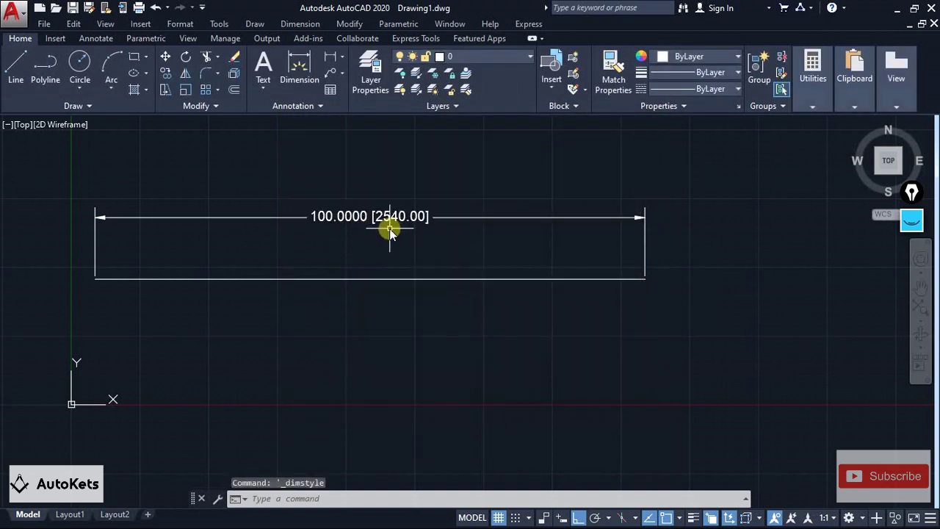
Step: Switch to Calculator, divide 1 by 25.4, highlight the leading digits of the result, and return to AutoCAD
{"action": "scroll", "coordinate": [390, 232], "scroll_direction": "up", "scroll_amount": 2}
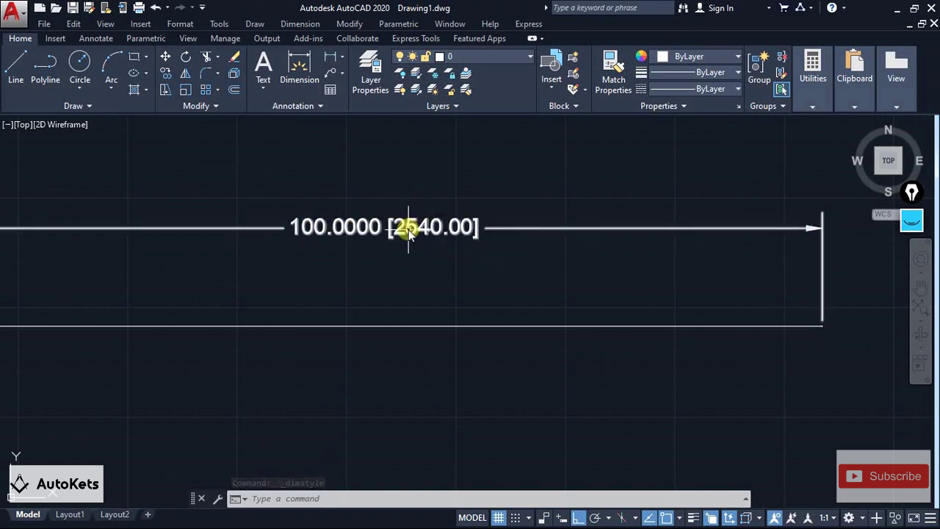
{"action": "mouse_move", "coordinate": [408, 230]}
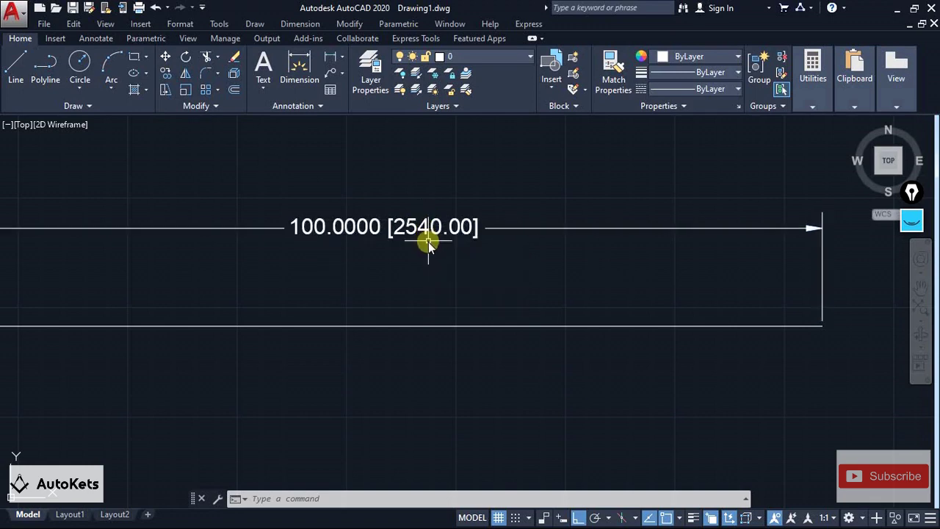
{"action": "key", "text": "super"}
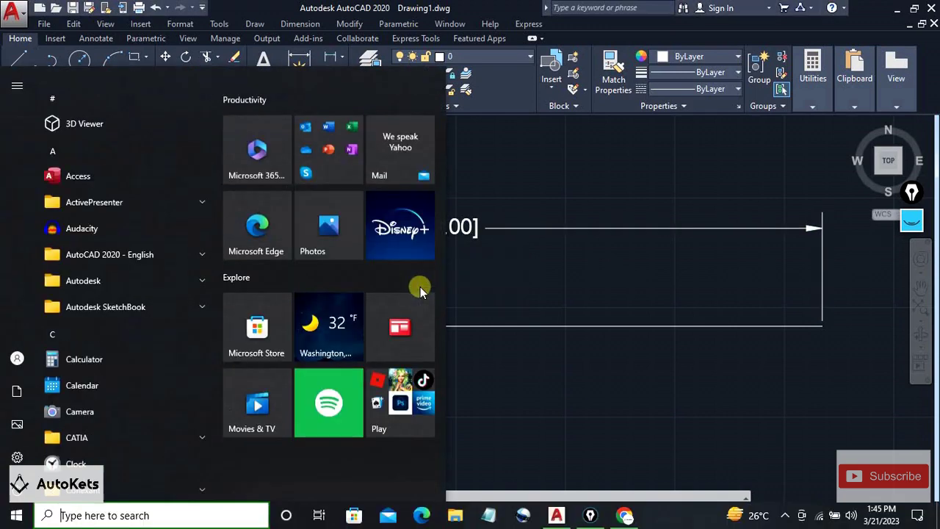
{"action": "type", "text": "cal"}
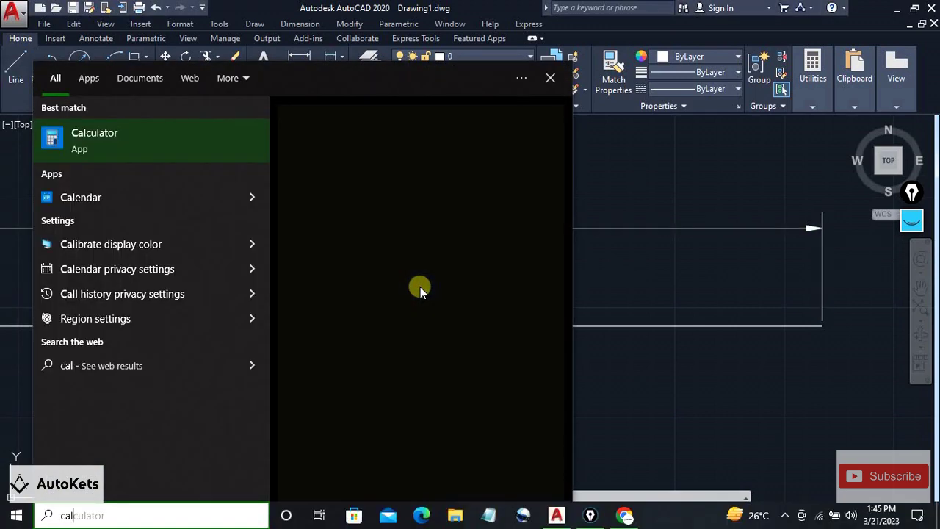
{"action": "key", "text": "Return"}
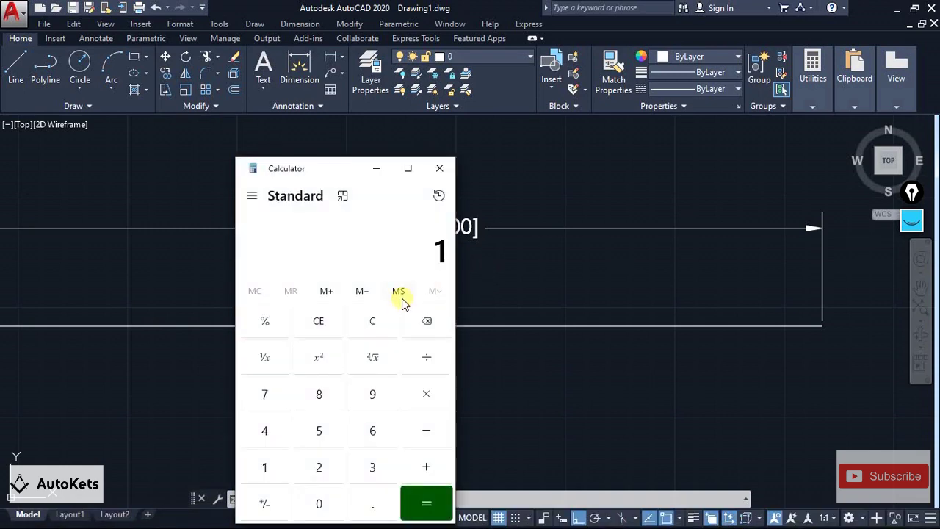
{"action": "type", "text": "1/25.4"}
{"action": "key", "text": "Return"}
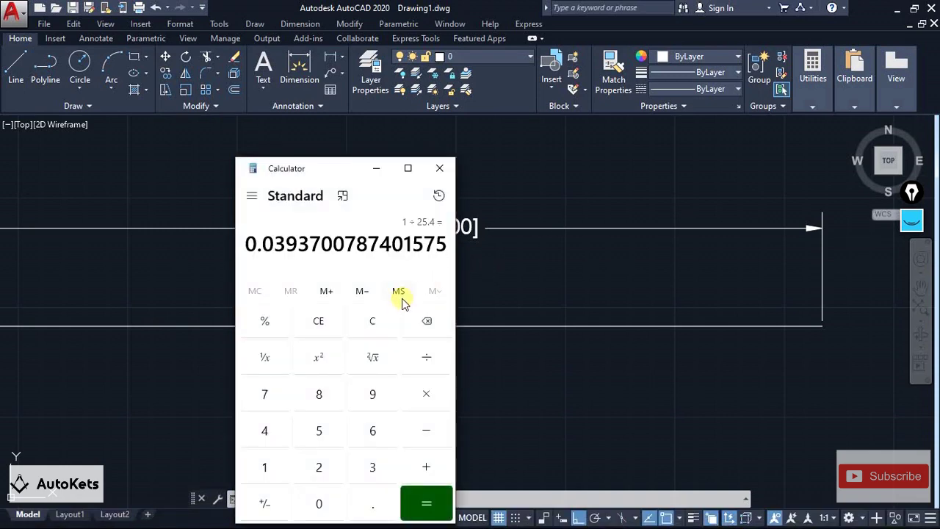
{"action": "left_click_drag", "start_coordinate": [254, 246], "coordinate": [301, 247]}
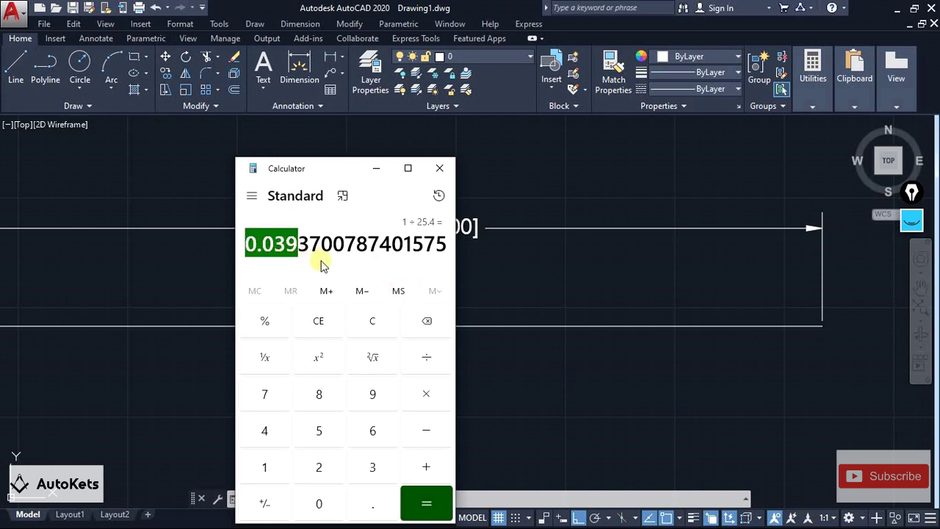
{"action": "key", "text": "alt+Tab"}
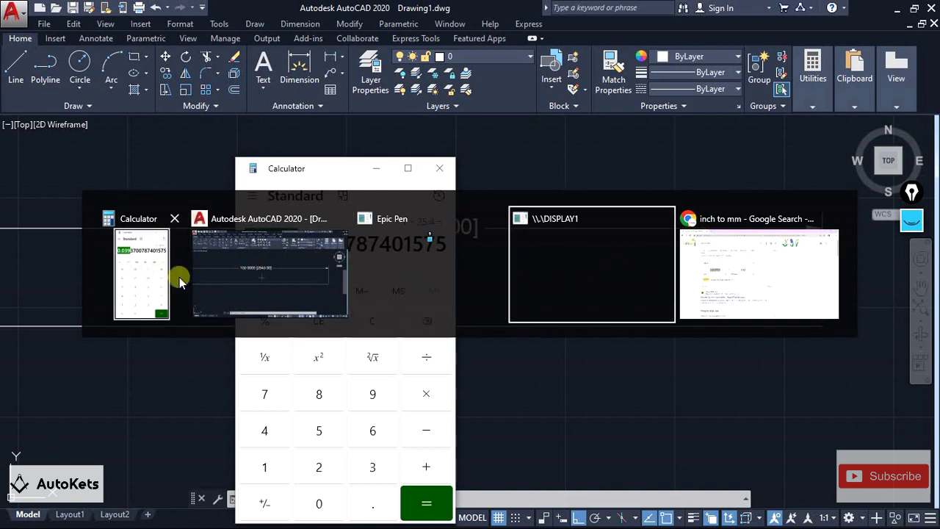
{"action": "left_click", "coordinate": [378, 170]}
Step: Modify the Standard dimension style's alternate units to use a multiplier of 0.0394, referring to the calculated value, and apply the change
{"action": "left_click", "coordinate": [294, 106]}
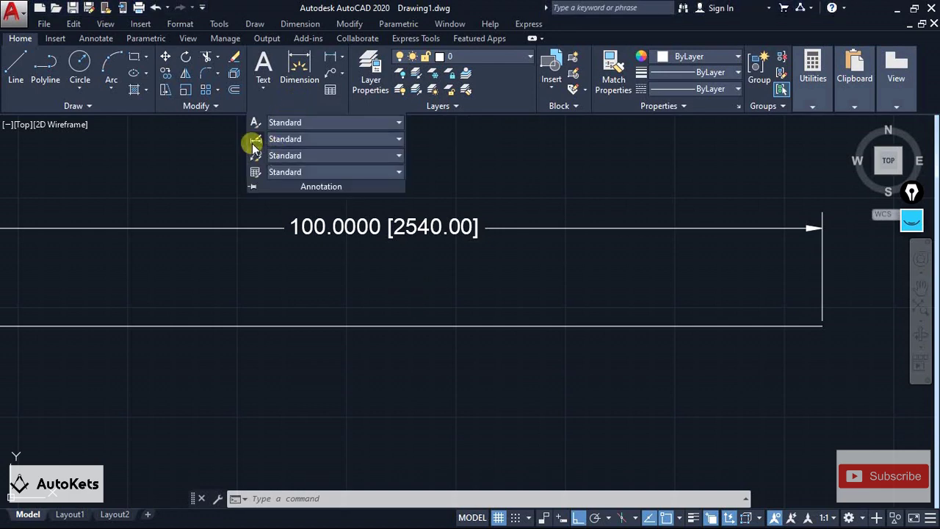
{"action": "left_click", "coordinate": [254, 141]}
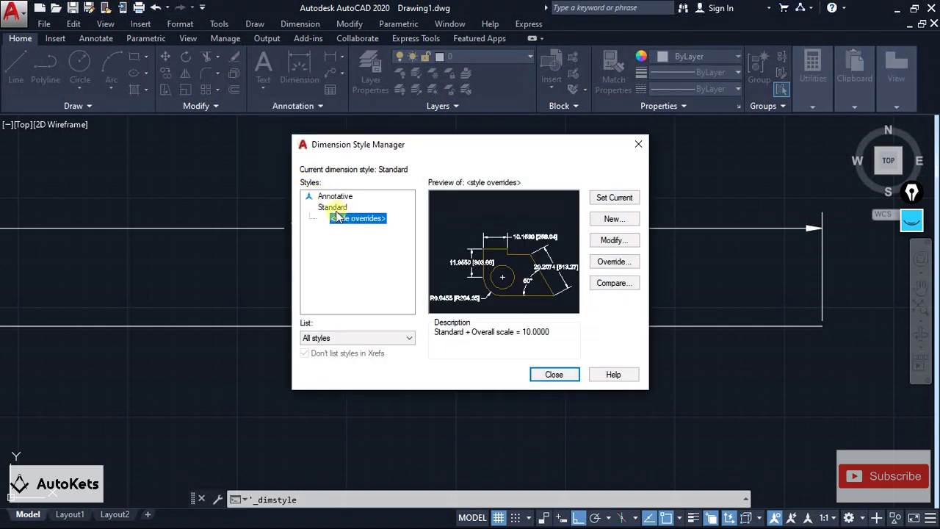
{"action": "left_click", "coordinate": [332, 207]}
{"action": "left_click", "coordinate": [614, 240]}
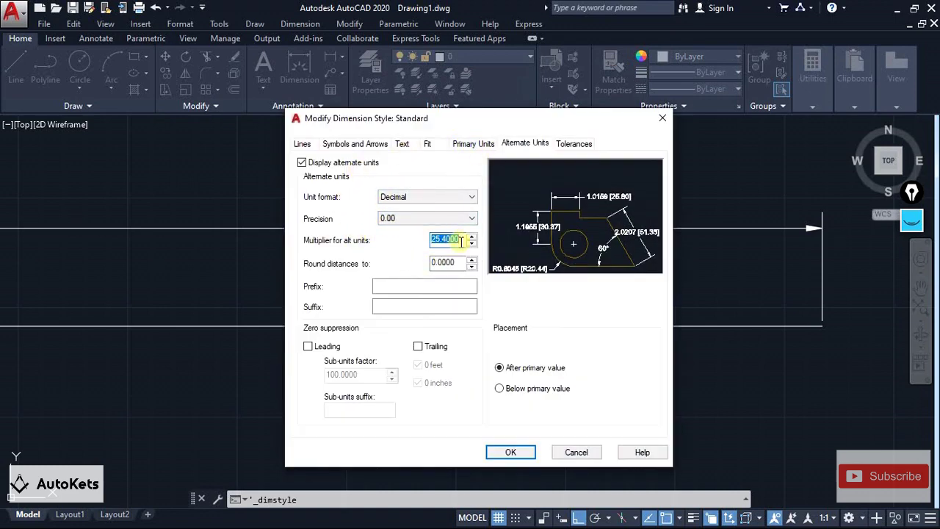
{"action": "key", "text": "alt+Tab"}
{"action": "key", "text": "alt+Tab"}
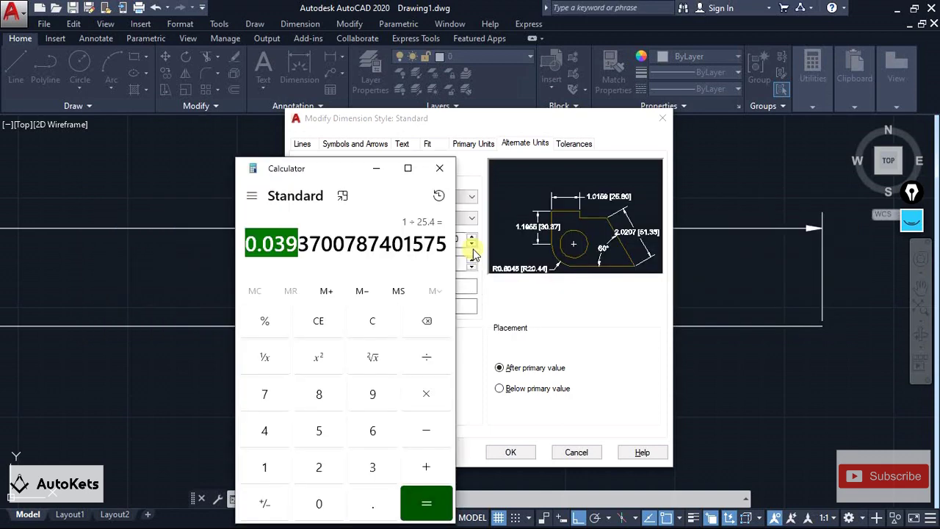
{"action": "left_click", "coordinate": [376, 169]}
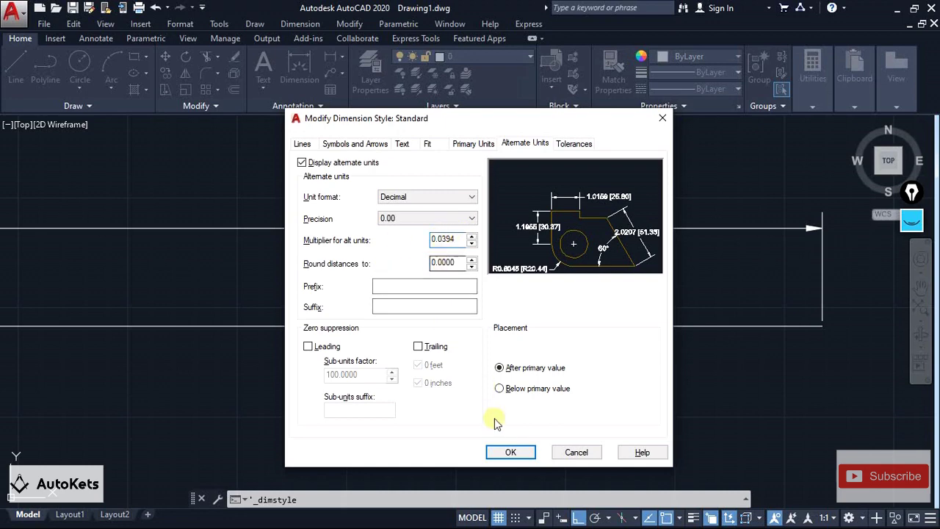
{"action": "left_click", "coordinate": [505, 452]}
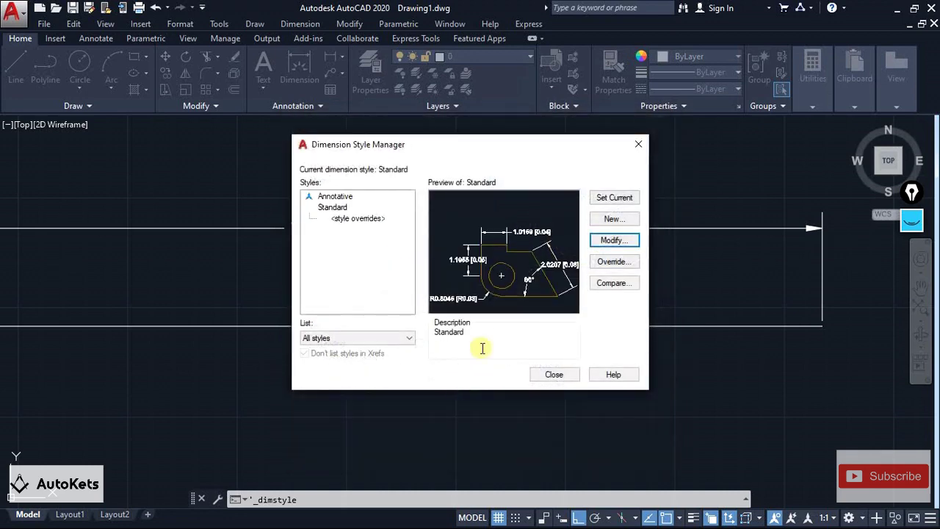
{"action": "left_click", "coordinate": [556, 377]}
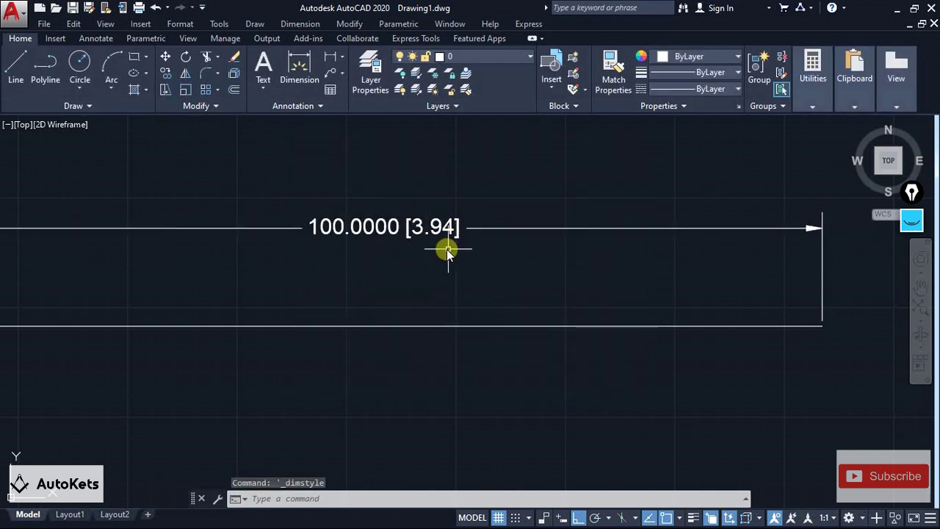
Step: Draw a 50-unit horizontal line below the dimensioned 100-unit line
{"action": "scroll", "coordinate": [446, 249], "scroll_direction": "down", "scroll_amount": 2}
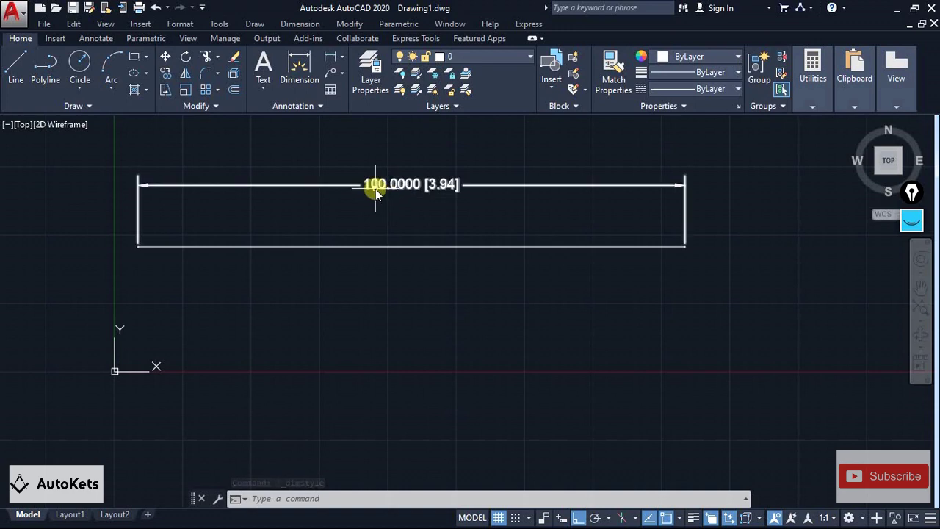
{"action": "scroll", "coordinate": [375, 189], "scroll_direction": "up", "scroll_amount": 2}
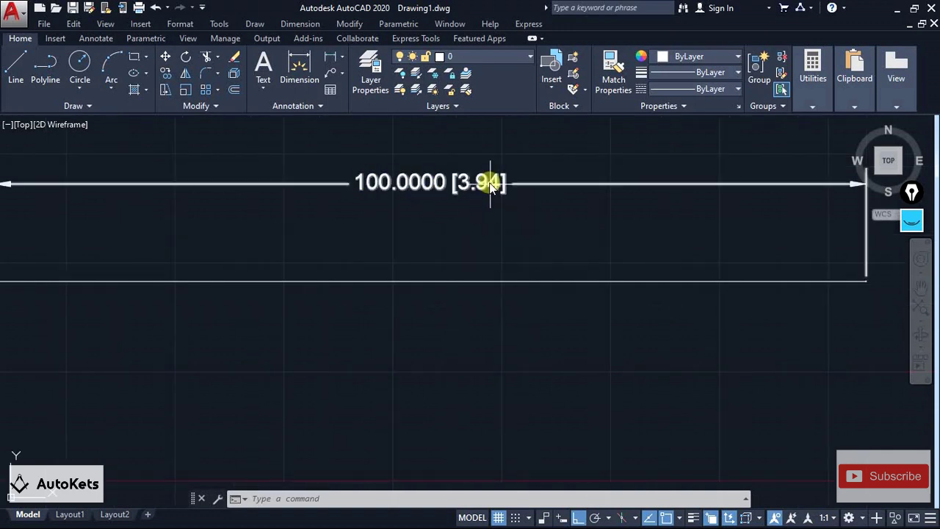
{"action": "left_click", "coordinate": [23, 72]}
{"action": "scroll", "coordinate": [386, 286], "scroll_direction": "down", "scroll_amount": 2}
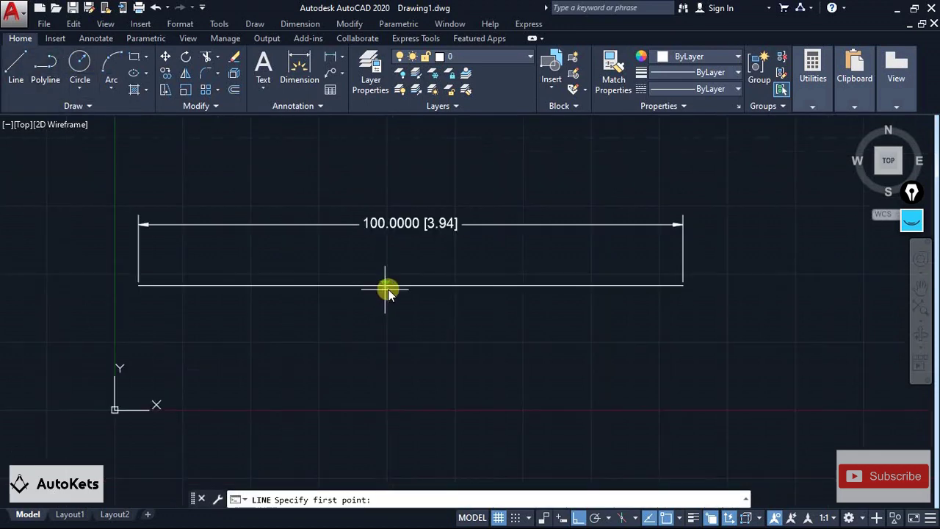
{"action": "left_click", "coordinate": [177, 341]}
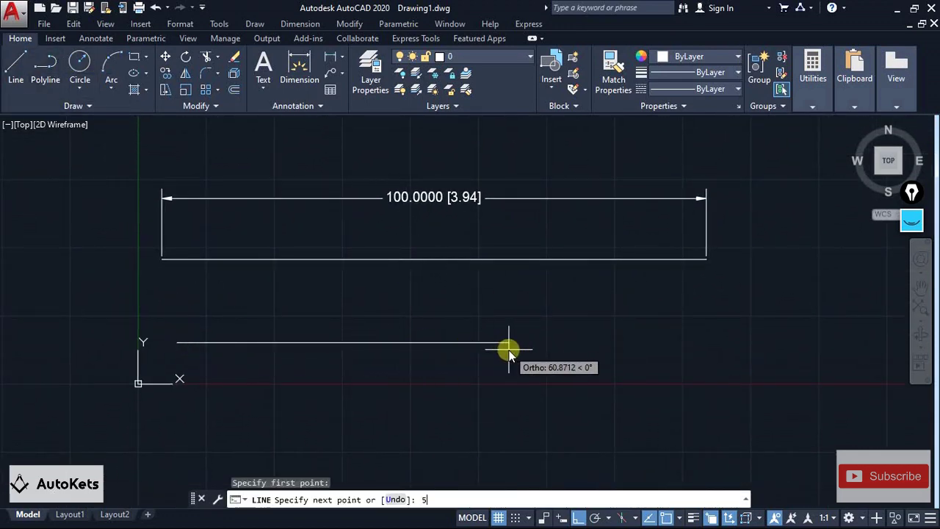
{"action": "type", "text": "50"}
{"action": "key", "text": "Return"}
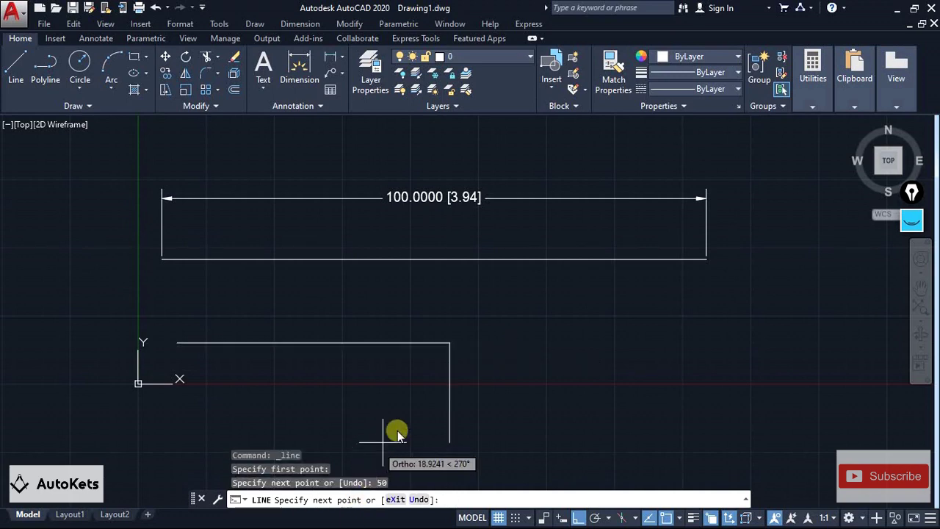
{"action": "key", "text": "Escape"}
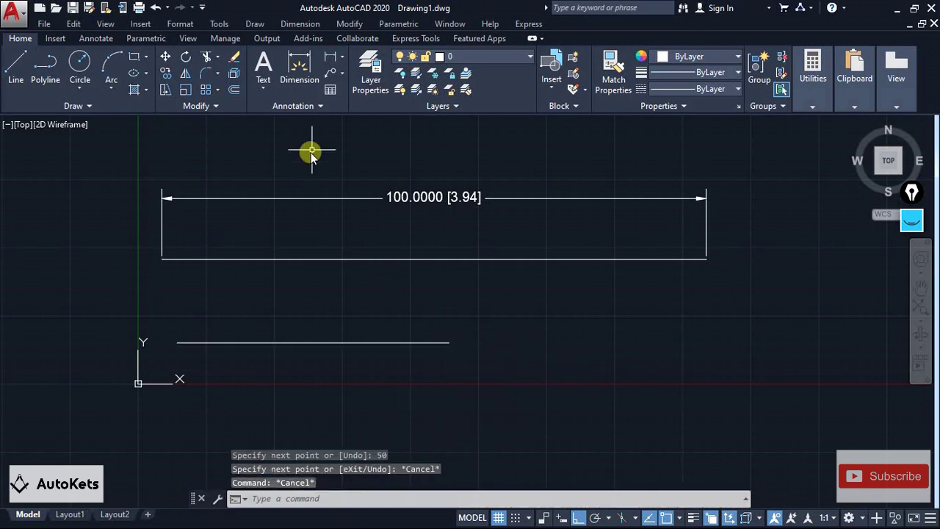
Step: Add a linear dimension above the 50-unit line, measuring between its two endpoints
{"action": "left_click", "coordinate": [343, 61]}
{"action": "left_click", "coordinate": [340, 83]}
{"action": "left_click", "coordinate": [178, 341]}
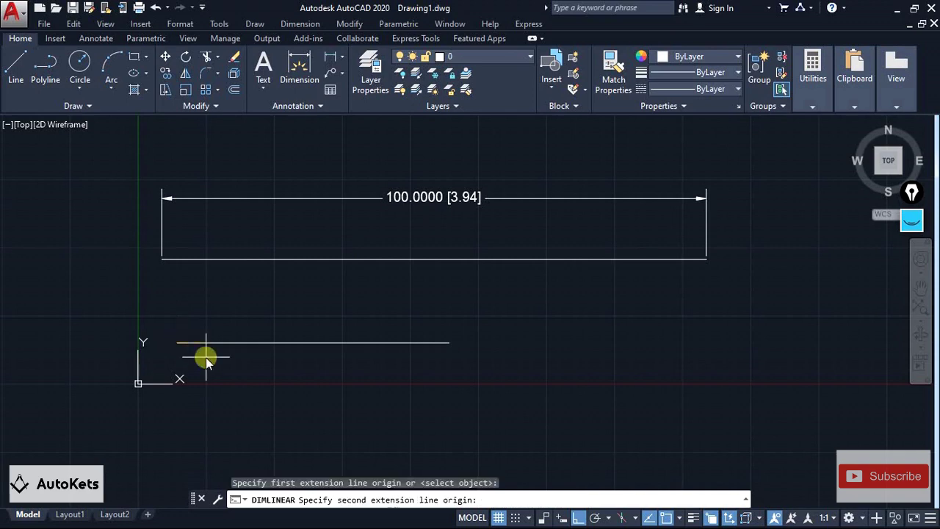
{"action": "left_click", "coordinate": [449, 341]}
{"action": "left_click", "coordinate": [324, 300]}
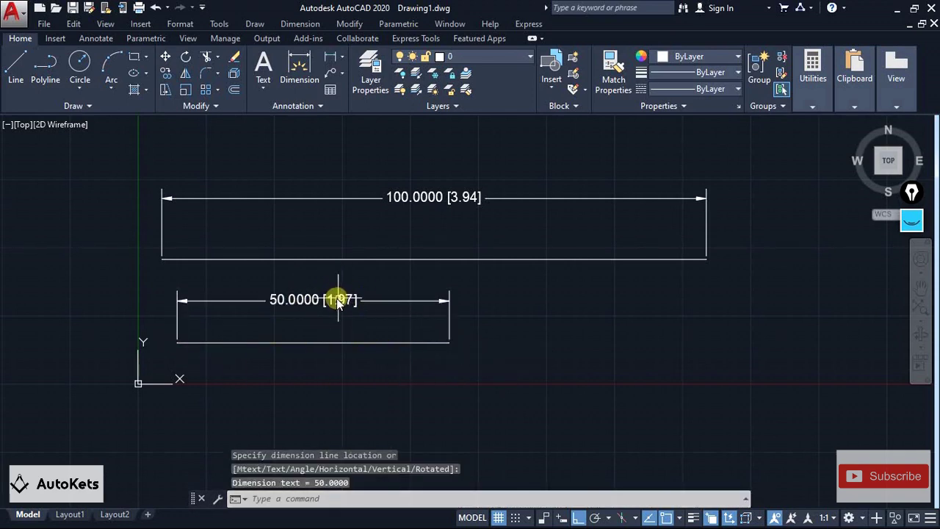
Step: Switch to the Google unit converter in Chrome, convert 50 millimetres to inches, highlight the inch result, and return to AutoCAD
{"action": "key", "text": "alt+Tab"}
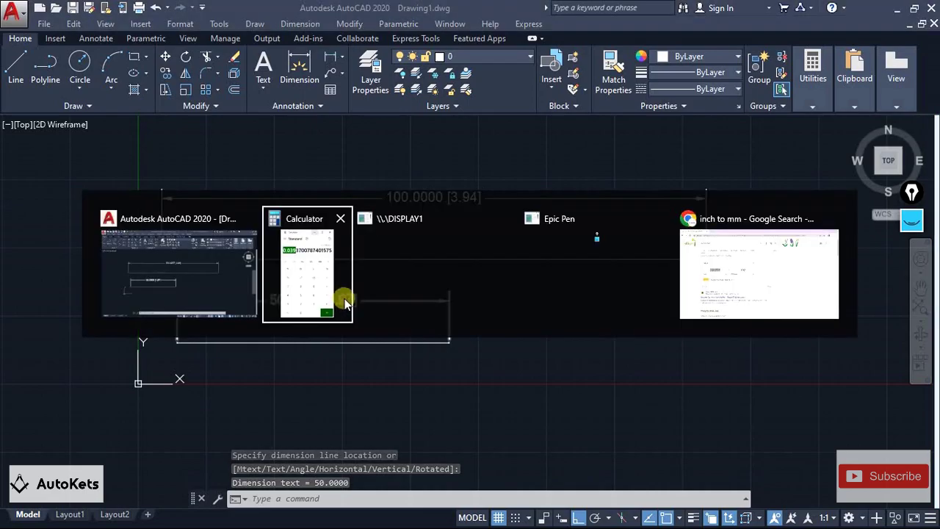
{"action": "left_click", "coordinate": [713, 290]}
{"action": "double_click", "coordinate": [372, 239]}
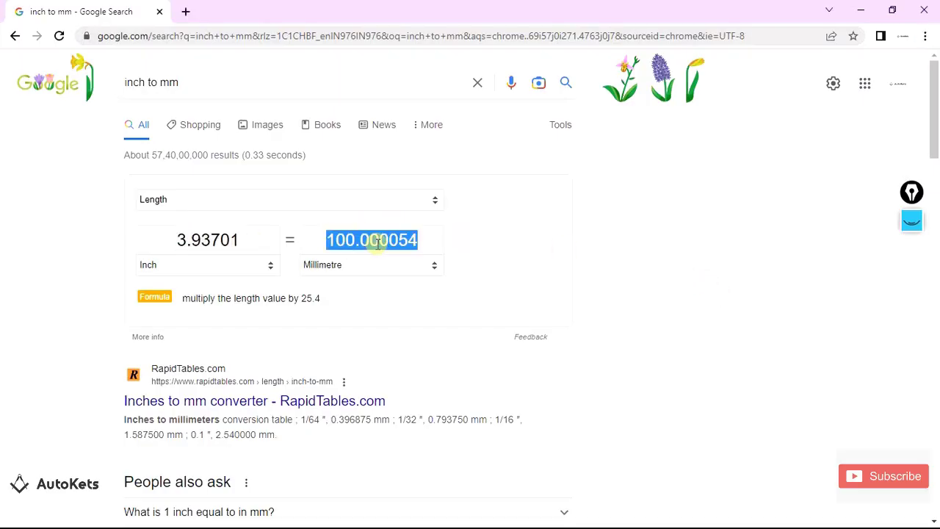
{"action": "type", "text": "50"}
{"action": "double_click", "coordinate": [372, 241]}
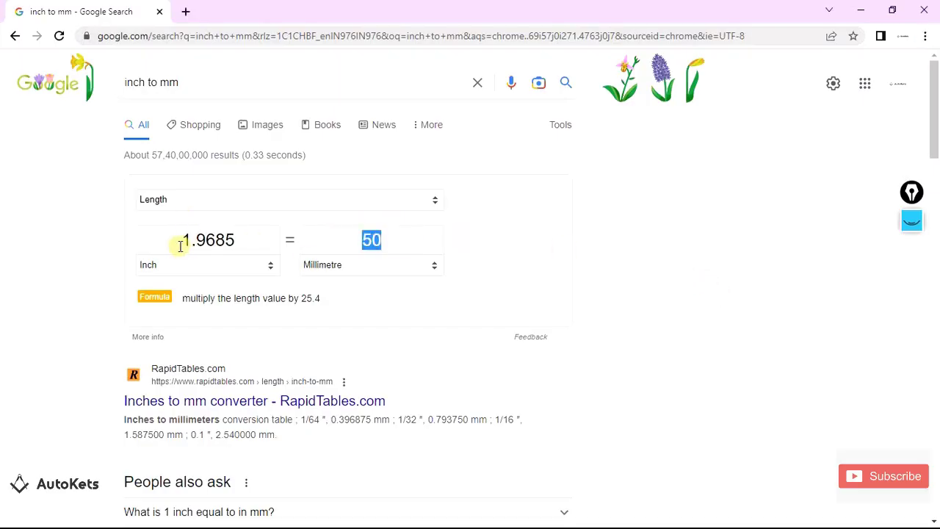
{"action": "left_click_drag", "start_coordinate": [180, 246], "coordinate": [249, 241]}
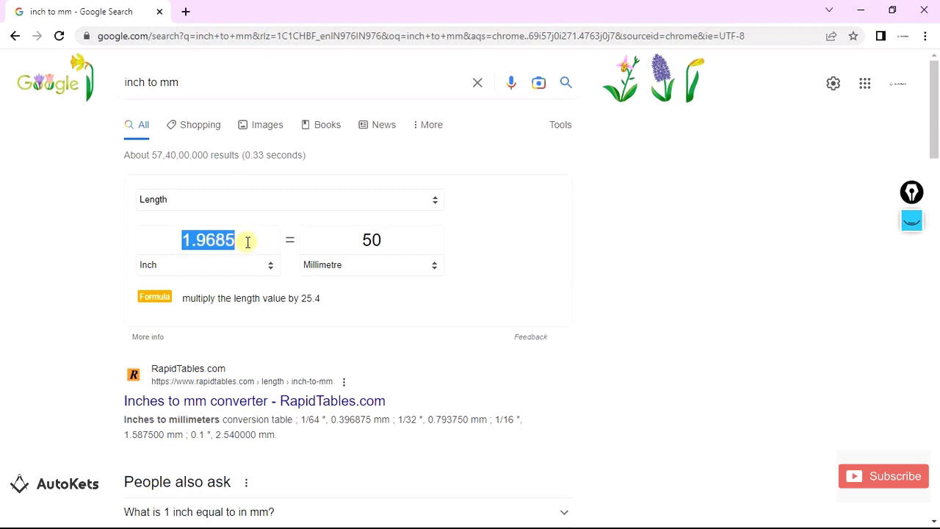
{"action": "left_click", "coordinate": [860, 10]}
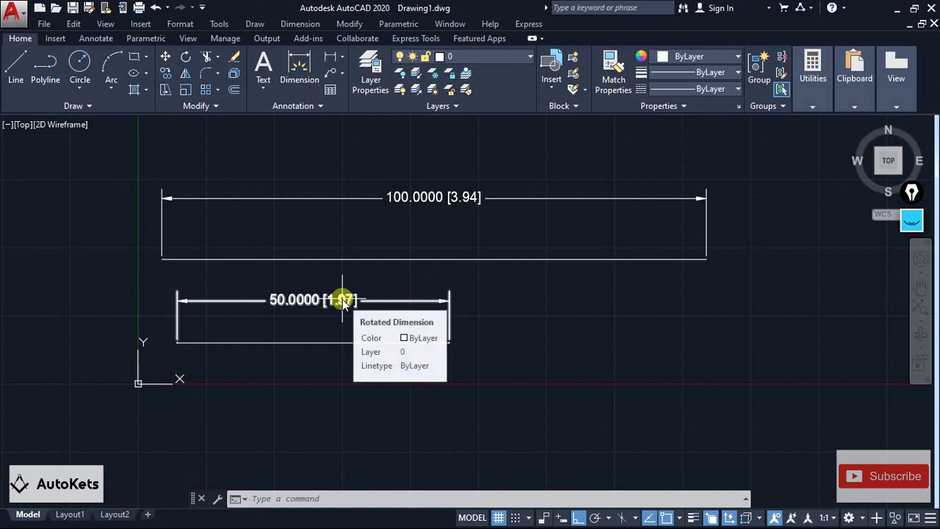
Step: Review the alternate-units multiplier in the Standard dimension style's overrides and leave the settings without changing them
{"action": "left_click", "coordinate": [274, 111]}
{"action": "left_click", "coordinate": [256, 141]}
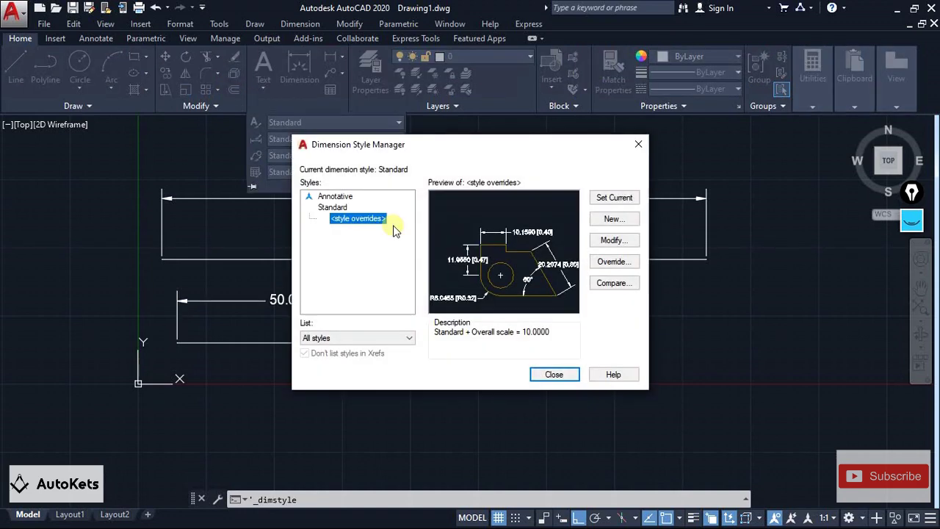
{"action": "left_click", "coordinate": [614, 240]}
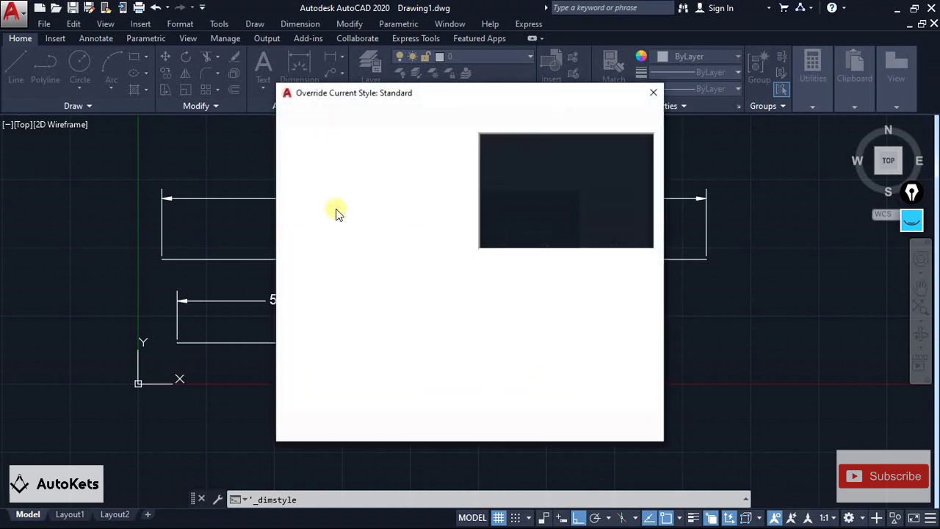
{"action": "left_click", "coordinate": [495, 119]}
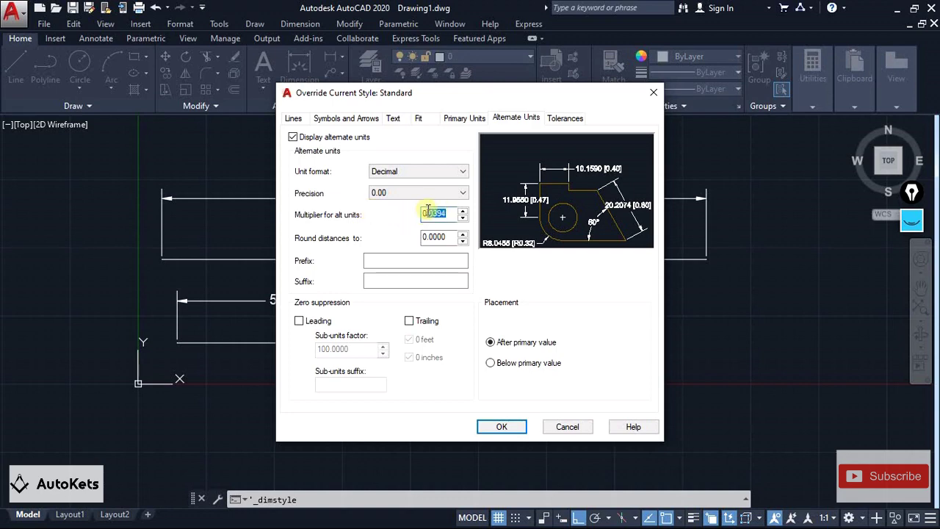
{"action": "left_click", "coordinate": [566, 425]}
Step: Switch to Calculator, divide 1 by 25.4 again, highlight the result's leading digits, and return to AutoCAD to close the Dimension Style Manager
{"action": "key", "text": "alt+Tab"}
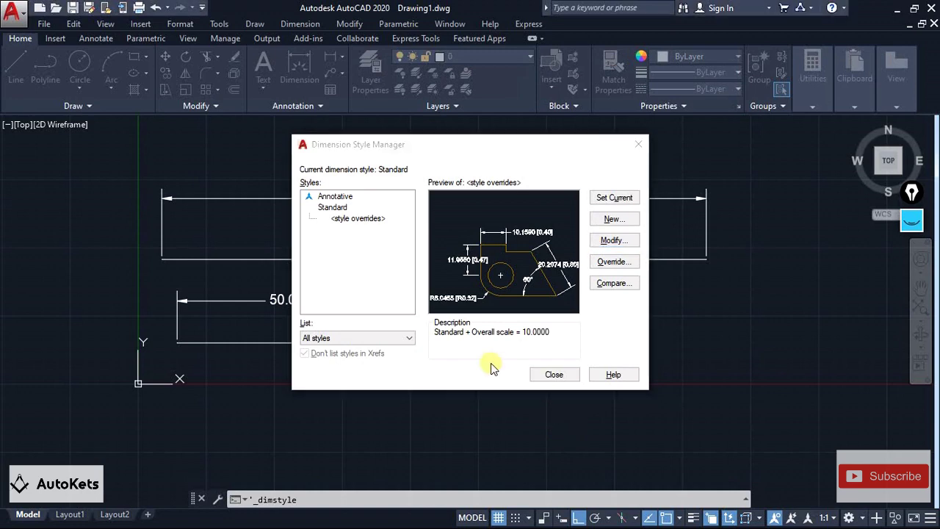
{"action": "left_click", "coordinate": [496, 279]}
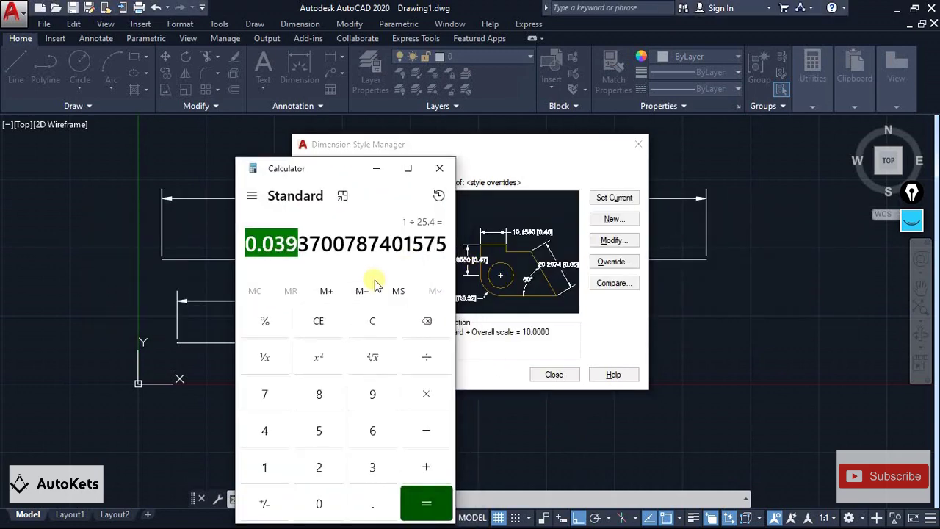
{"action": "key", "text": "Escape"}
{"action": "left_click", "coordinate": [266, 466]}
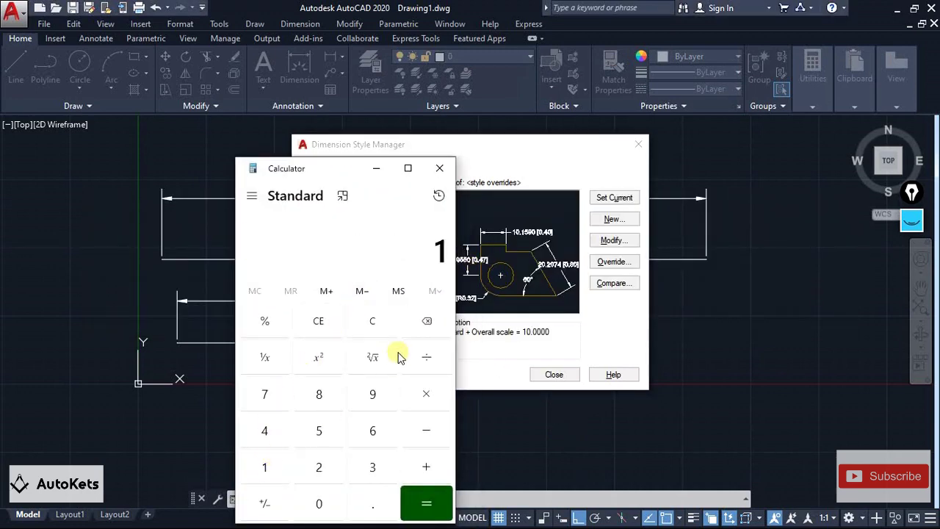
{"action": "left_click", "coordinate": [428, 356]}
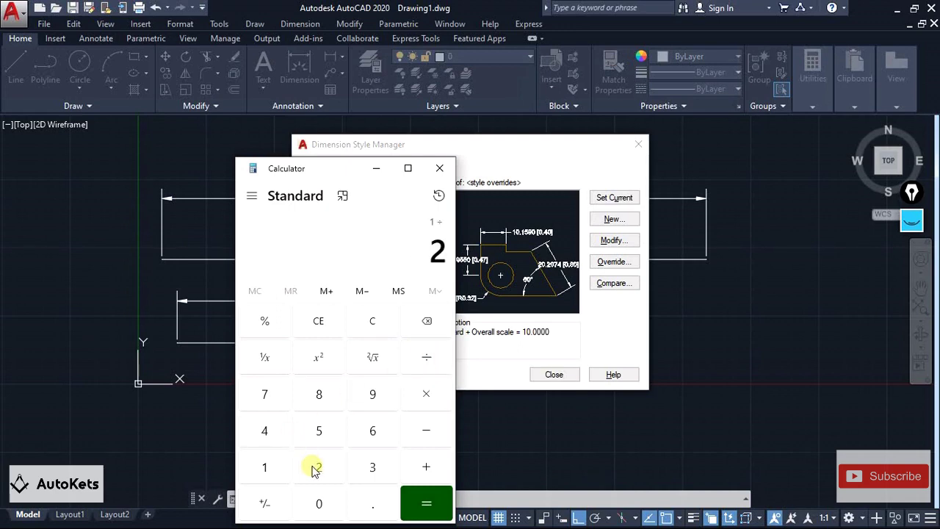
{"action": "key", "text": "BackSpace"}
{"action": "type", "text": "5.4"}
{"action": "key", "text": "Return"}
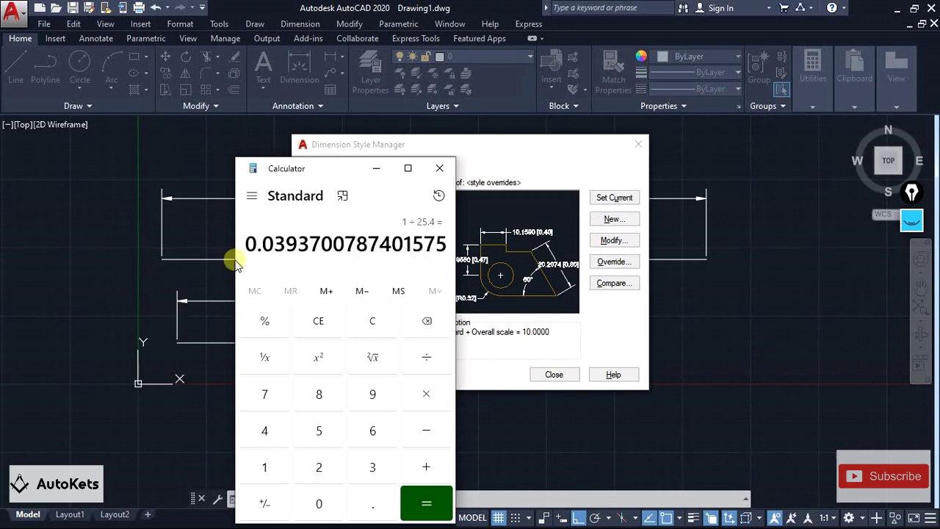
{"action": "left_click_drag", "start_coordinate": [245, 244], "coordinate": [296, 244]}
{"action": "left_click", "coordinate": [545, 346]}
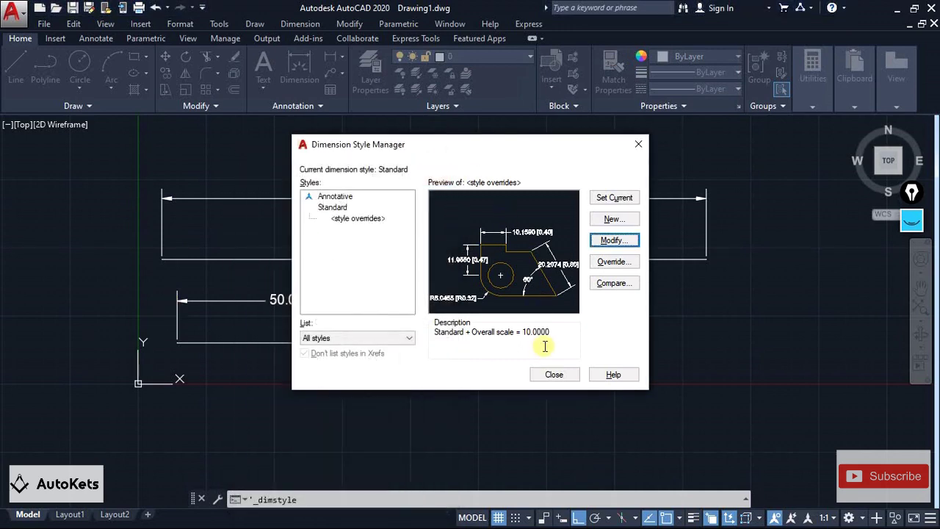
{"action": "left_click", "coordinate": [553, 375]}
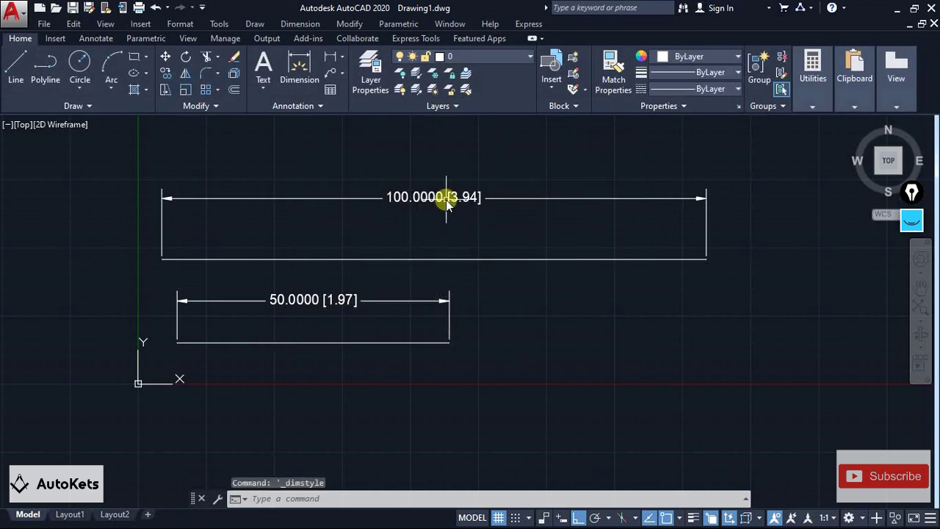
Step: Draw a circle with a radius of about 10.7 units below and beyond the end of the dimensioned 50-unit line
{"action": "scroll", "coordinate": [445, 199], "scroll_direction": "down", "scroll_amount": 3}
{"action": "middle_click_drag", "start_coordinate": [447, 199], "coordinate": [311, 212]}
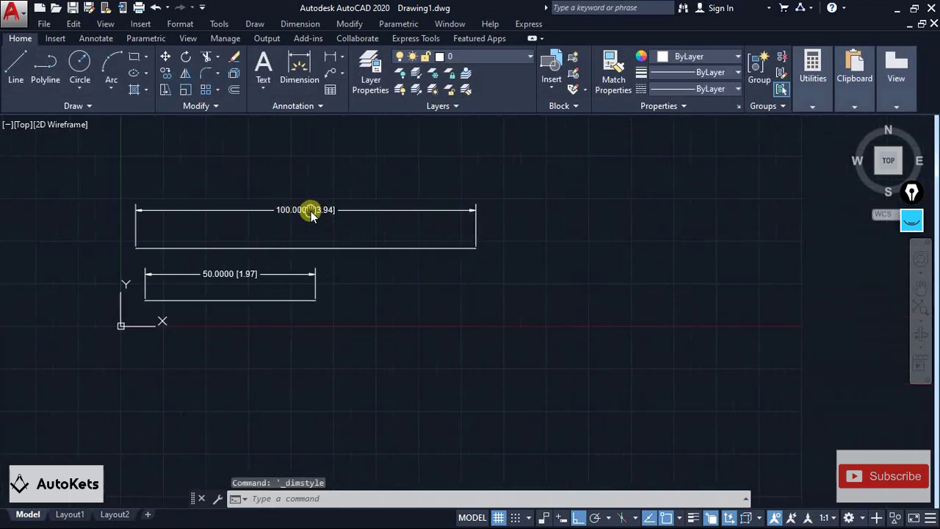
{"action": "left_click", "coordinate": [81, 65]}
{"action": "left_click", "coordinate": [423, 344]}
{"action": "left_click", "coordinate": [459, 343]}
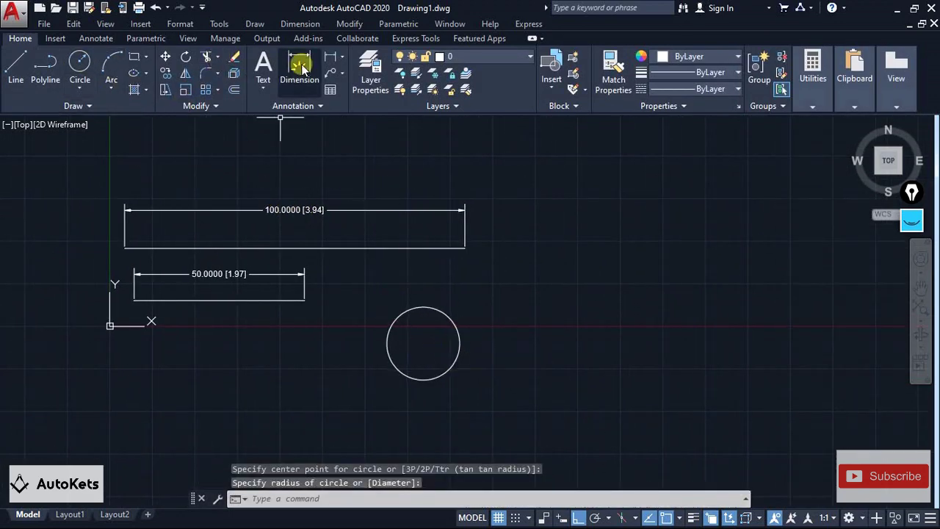
Step: Add a radius dimension to the circle, placing its text outside on the upper-right side, and inspect its dual-unit text
{"action": "left_click", "coordinate": [330, 56]}
{"action": "left_click", "coordinate": [342, 57]}
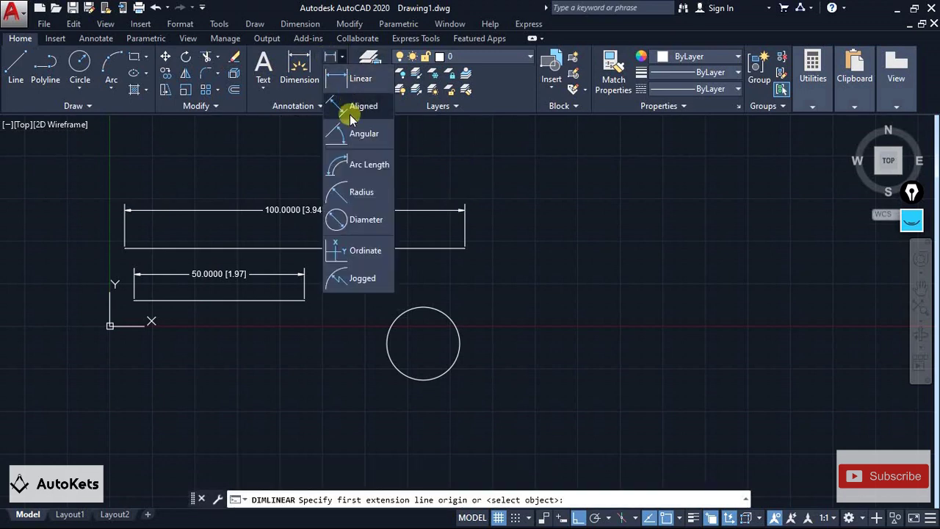
{"action": "left_click", "coordinate": [354, 189]}
{"action": "left_click", "coordinate": [448, 318]}
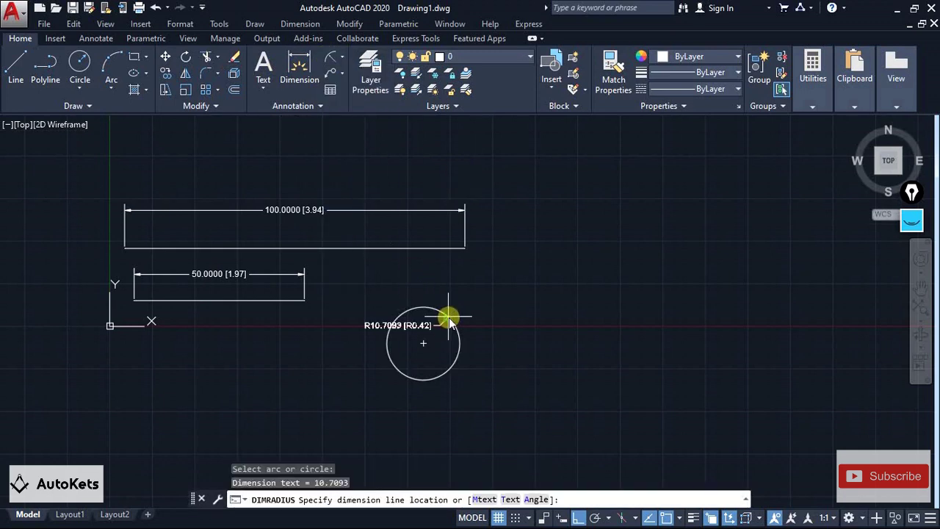
{"action": "left_click", "coordinate": [510, 290]}
{"action": "scroll", "coordinate": [559, 303], "scroll_direction": "up", "scroll_amount": 3}
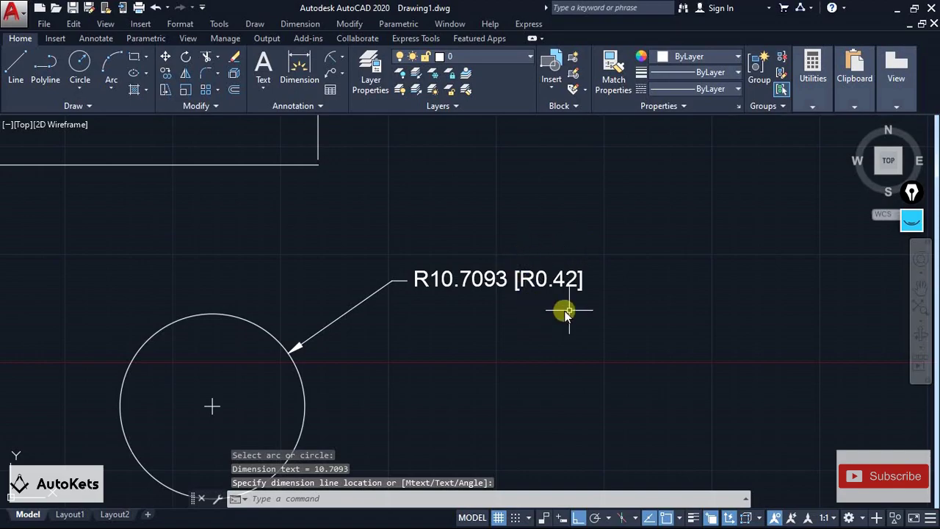
{"action": "scroll", "coordinate": [554, 298], "scroll_direction": "down", "scroll_amount": 3}
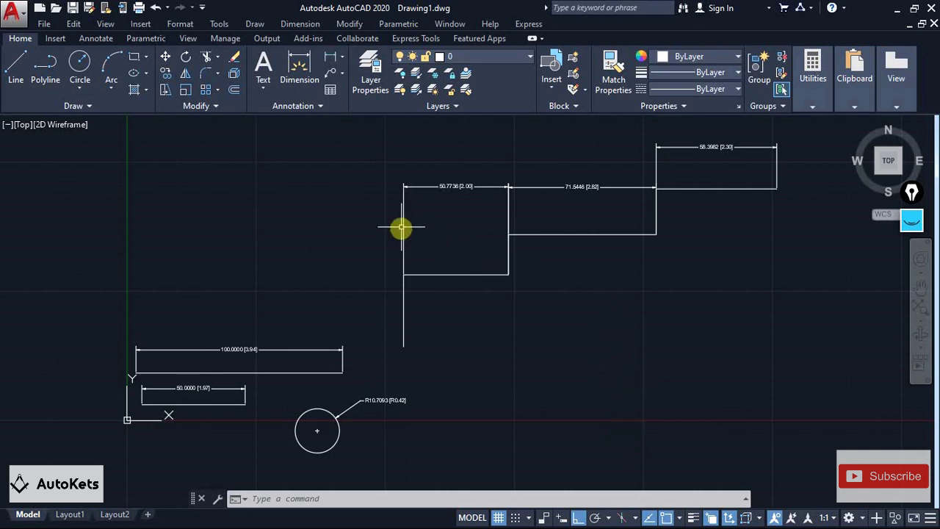
Step: Use Epic Pen to bracket the extension-line heights of the first and third stepped dimensions, and clear the markings
{"action": "left_click", "coordinate": [912, 220]}
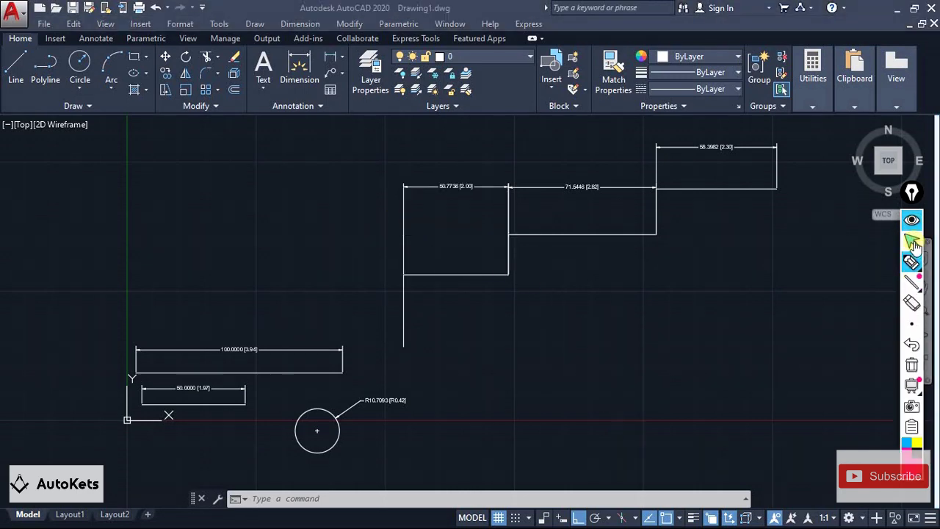
{"action": "mouse_move", "coordinate": [393, 184]}
{"action": "left_mouse_down"}
{"action": "mouse_move", "coordinate": [378, 184]}
{"action": "mouse_move", "coordinate": [382, 285]}
{"action": "mouse_move", "coordinate": [392, 282]}
{"action": "left_mouse_up"}
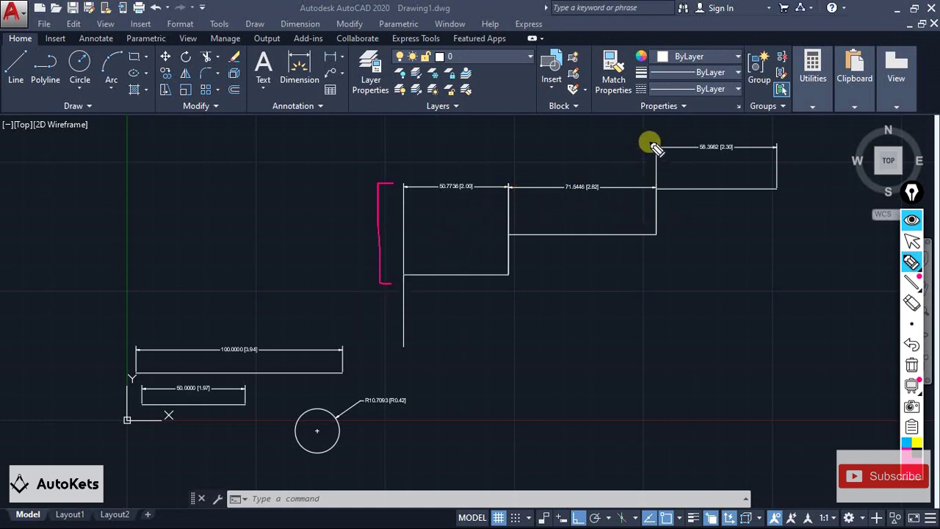
{"action": "mouse_move", "coordinate": [650, 142]}
{"action": "left_mouse_down"}
{"action": "mouse_move", "coordinate": [636, 172]}
{"action": "mouse_move", "coordinate": [647, 184]}
{"action": "left_mouse_up"}
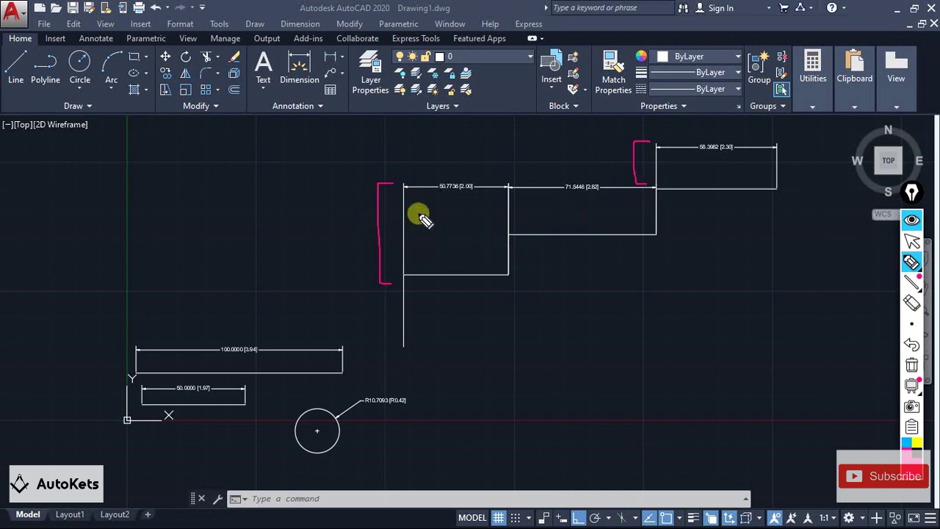
{"action": "left_click", "coordinate": [911, 365]}
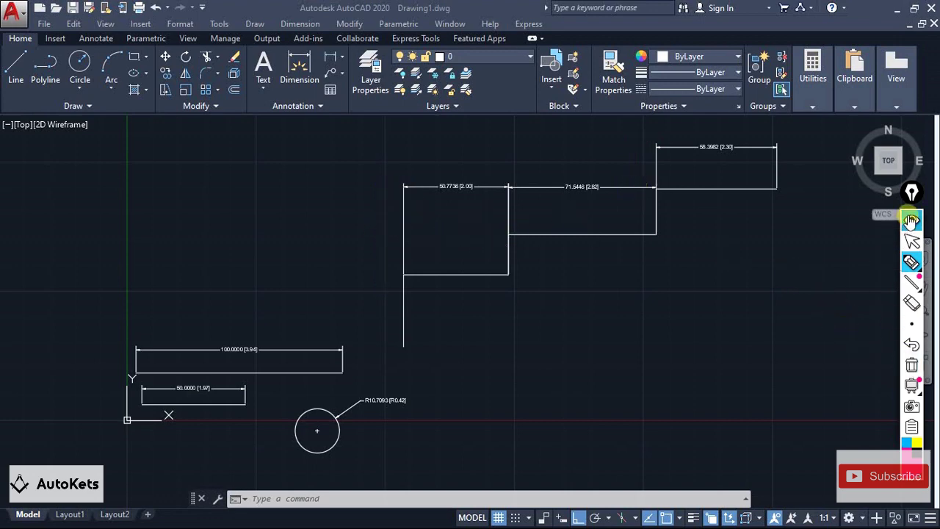
{"action": "left_click", "coordinate": [912, 220]}
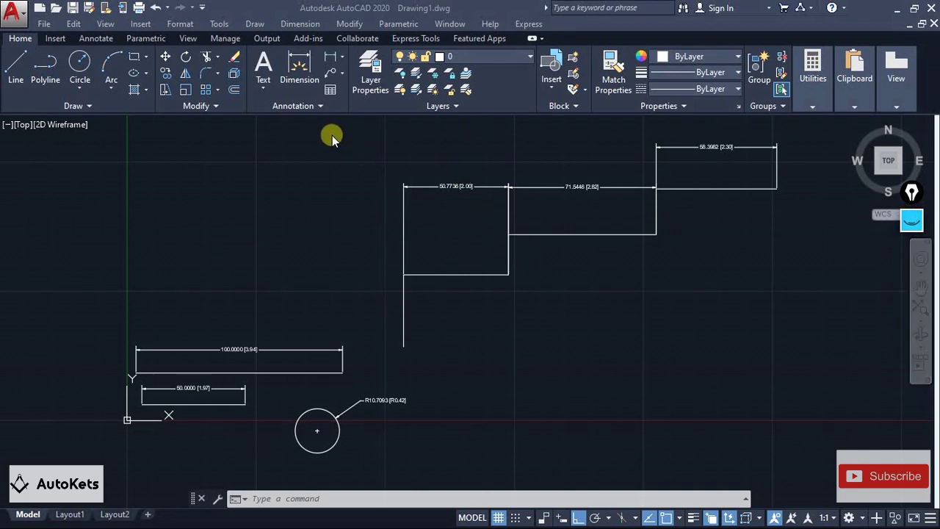
Step: Modify the Standard dimension style to use yellow for dimension lines and red for extension lines
{"action": "left_click", "coordinate": [294, 110]}
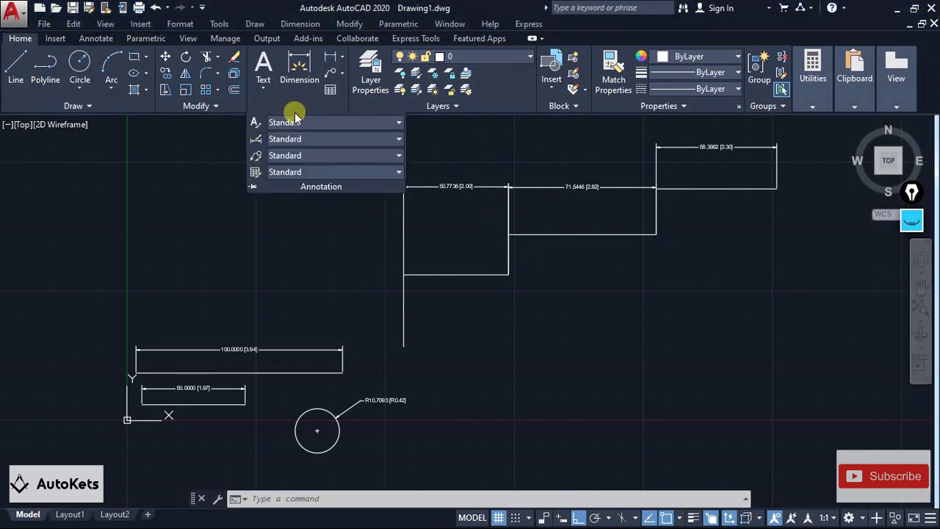
{"action": "left_click", "coordinate": [257, 140]}
{"action": "left_click", "coordinate": [332, 209]}
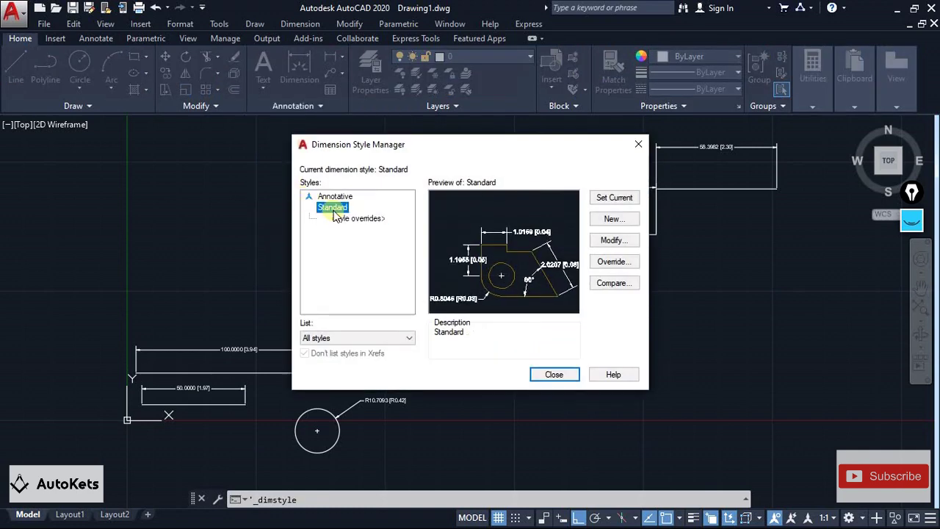
{"action": "left_click", "coordinate": [626, 240]}
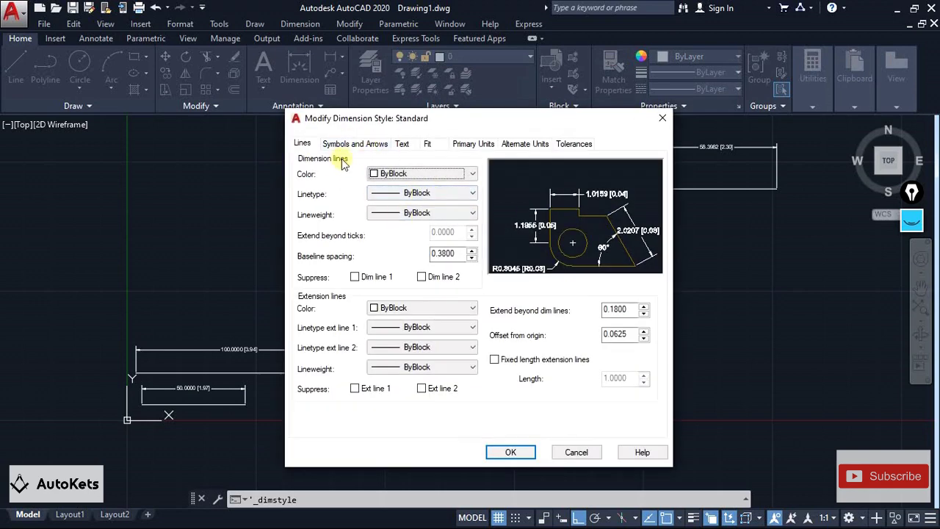
{"action": "left_click", "coordinate": [325, 144]}
{"action": "left_click", "coordinate": [303, 144]}
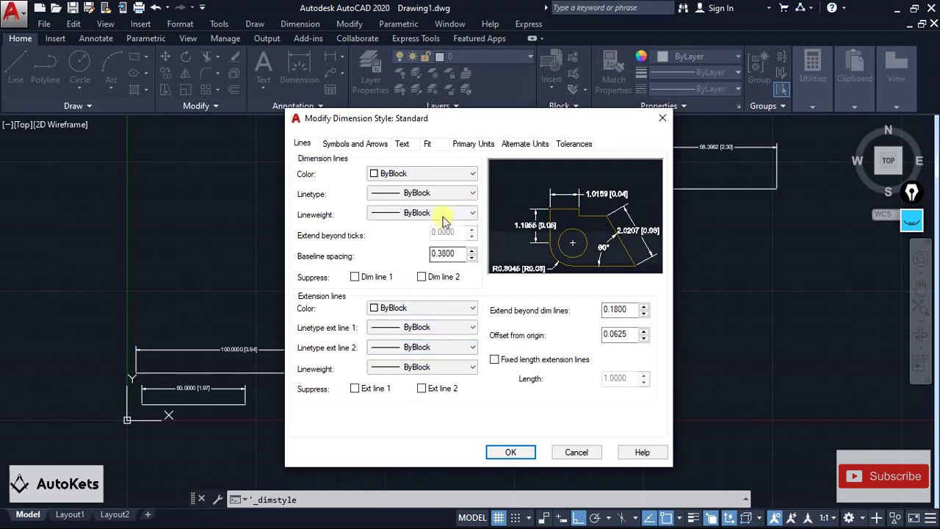
{"action": "left_click", "coordinate": [430, 175]}
{"action": "left_click", "coordinate": [391, 222]}
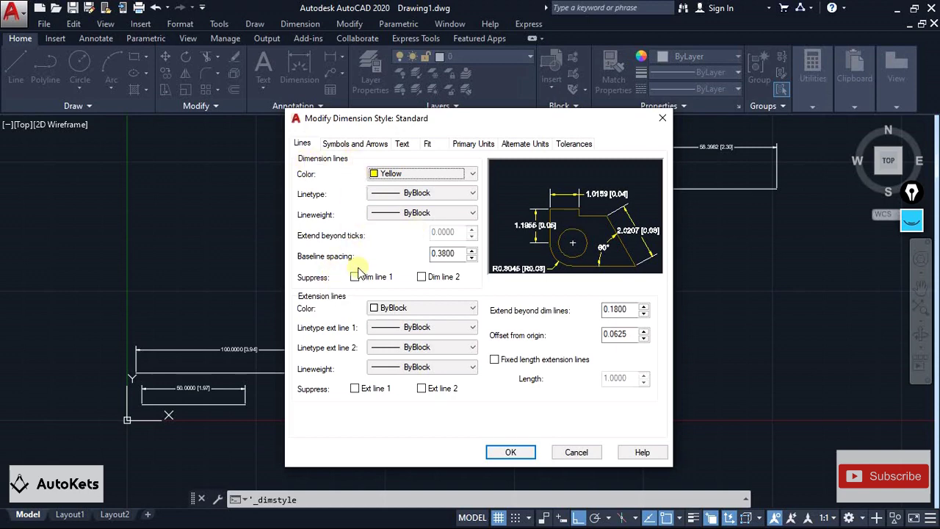
{"action": "left_click", "coordinate": [395, 308]}
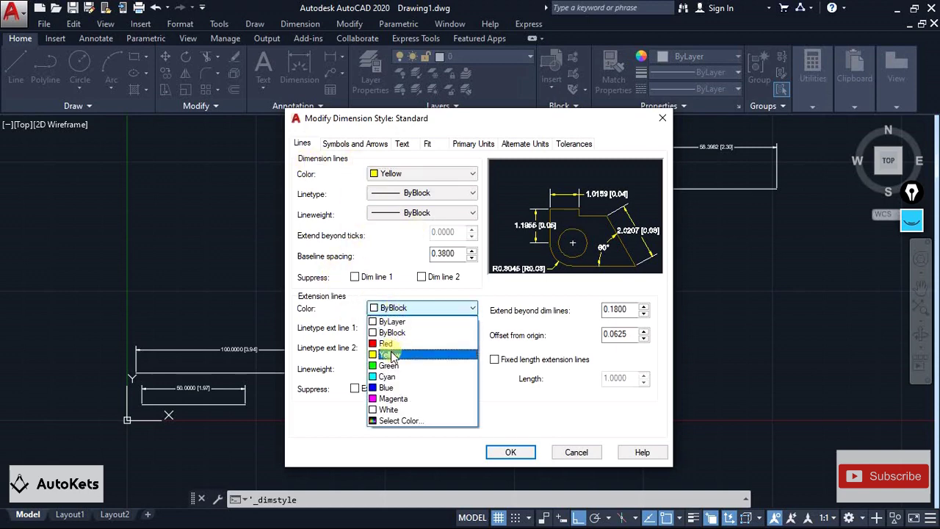
{"action": "left_click", "coordinate": [390, 344]}
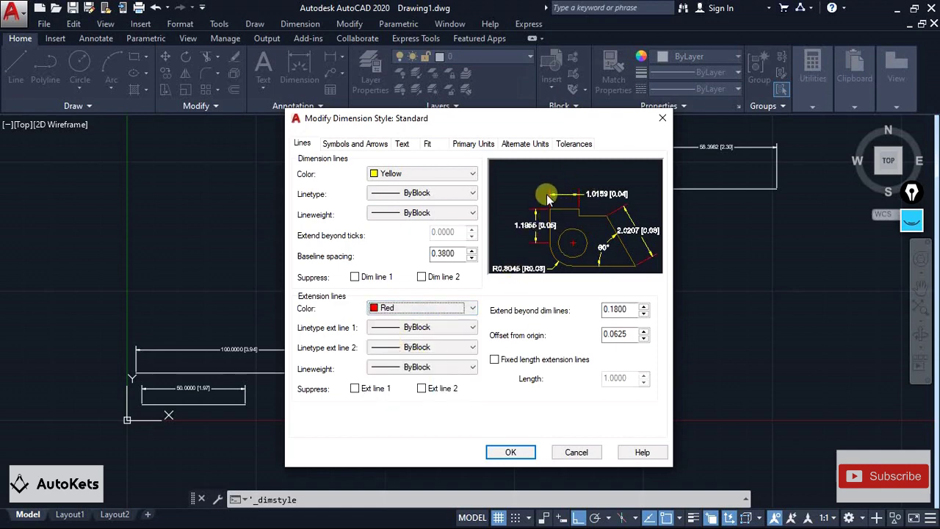
Step: Preview suppressing the first dimension line in the Standard style, and turn the suppression back off
{"action": "left_click", "coordinate": [356, 278]}
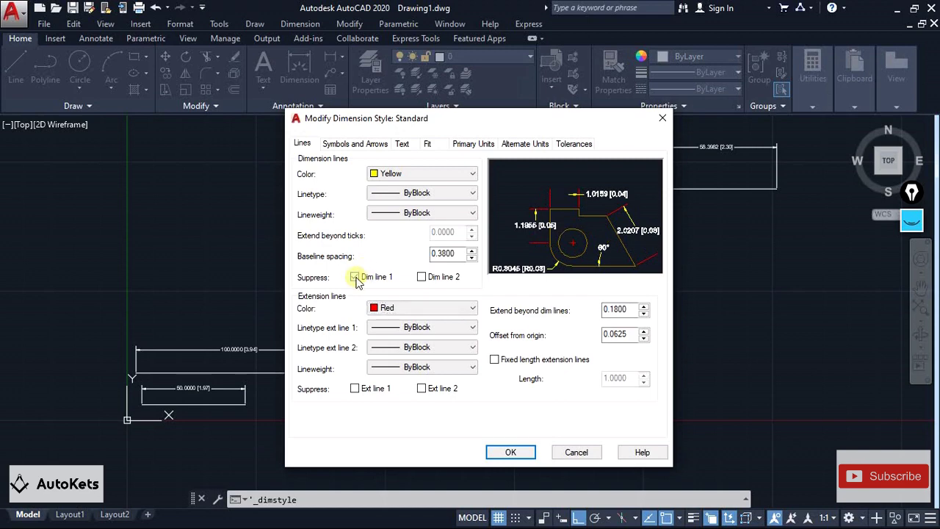
{"action": "left_click", "coordinate": [355, 277]}
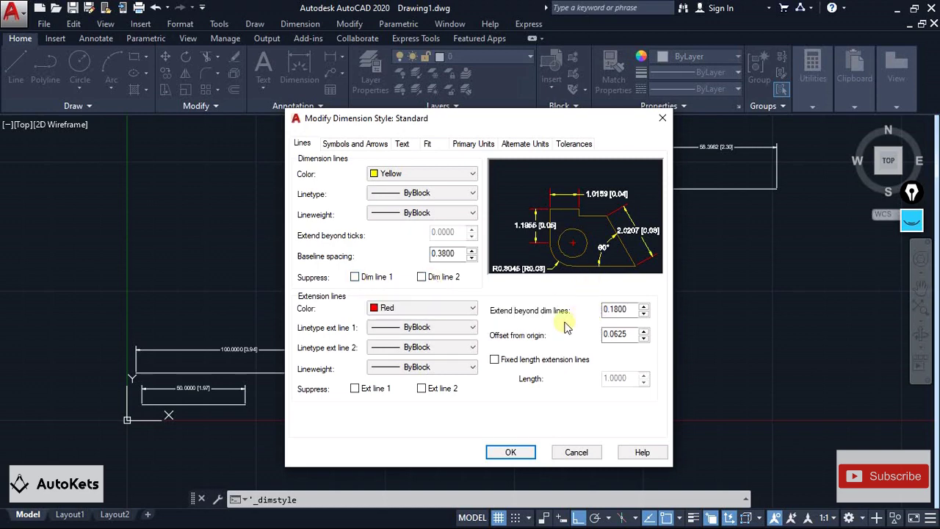
Step: Enable fixed-length extension lines with a length of 1.0000 in the Standard style, and set it current, discarding its overrides
{"action": "left_click", "coordinate": [494, 361]}
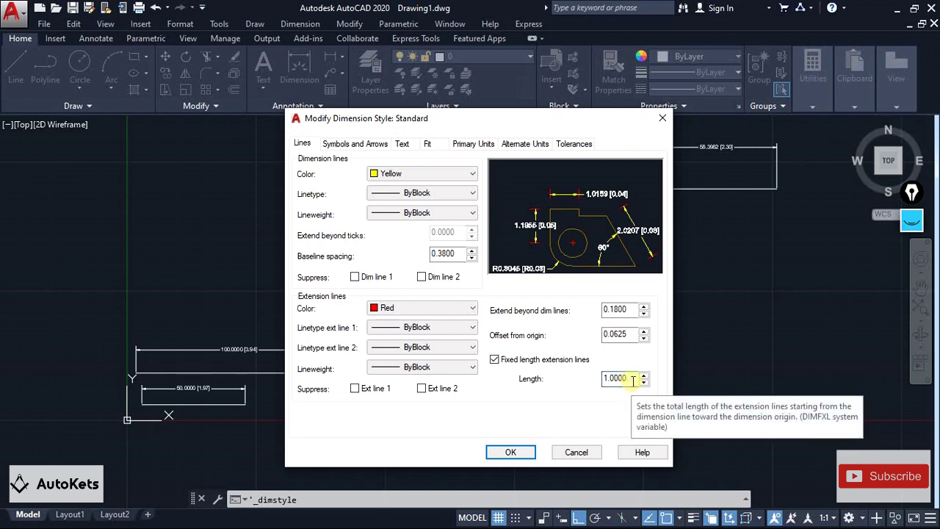
{"action": "double_click", "coordinate": [633, 380]}
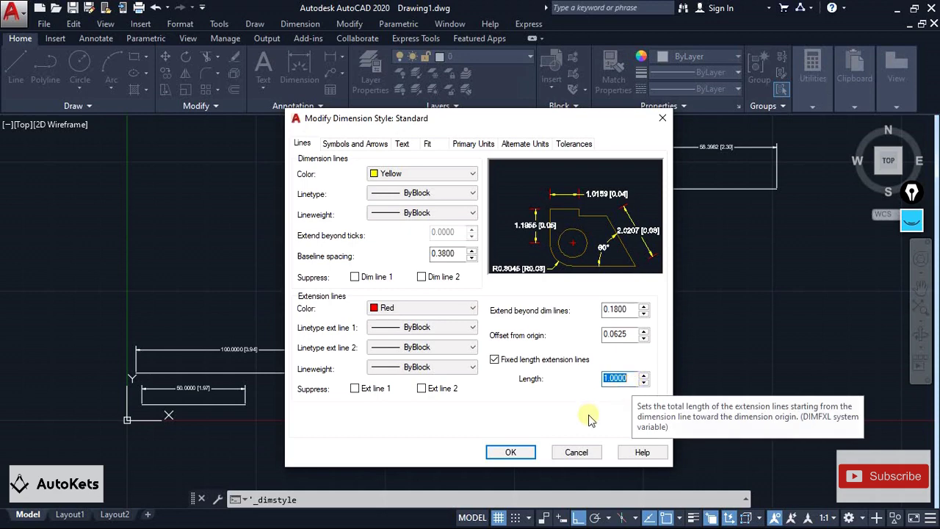
{"action": "left_click", "coordinate": [520, 449]}
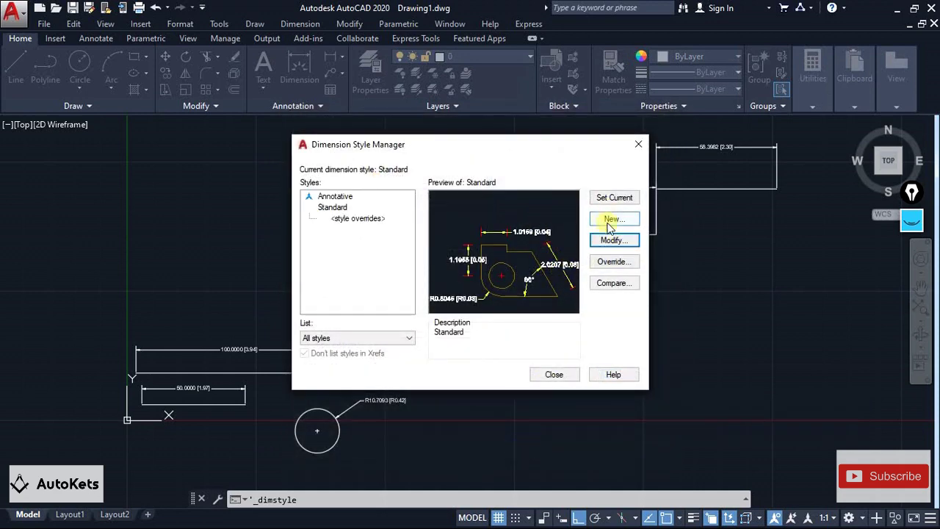
{"action": "left_click", "coordinate": [604, 198]}
{"action": "left_click", "coordinate": [433, 275]}
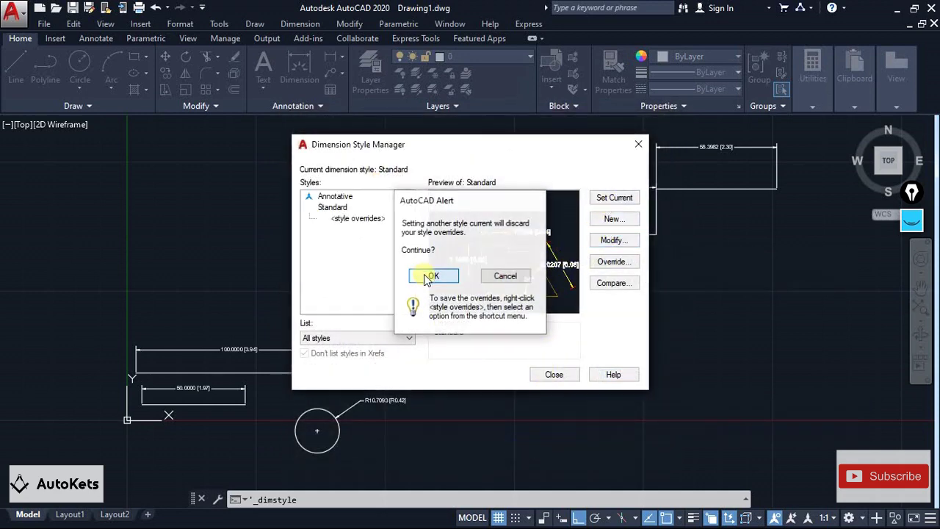
{"action": "left_click", "coordinate": [554, 374]}
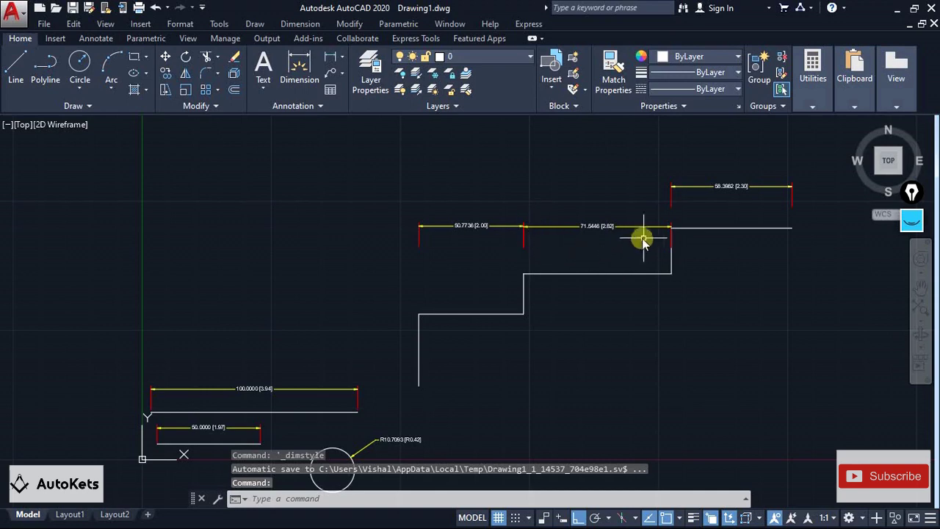
Step: Examine the dimension and extension line appearance on the horizontal lines, the circle and the stepped profile
{"action": "scroll", "coordinate": [209, 341], "scroll_direction": "down", "scroll_amount": 2}
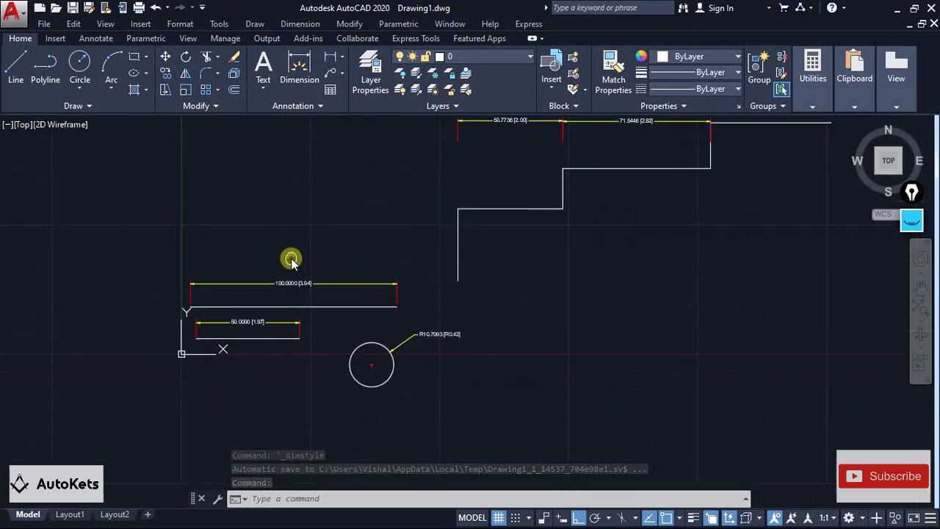
{"action": "scroll", "coordinate": [218, 321], "scroll_direction": "up", "scroll_amount": 5}
{"action": "scroll", "coordinate": [420, 323], "scroll_direction": "down", "scroll_amount": 6}
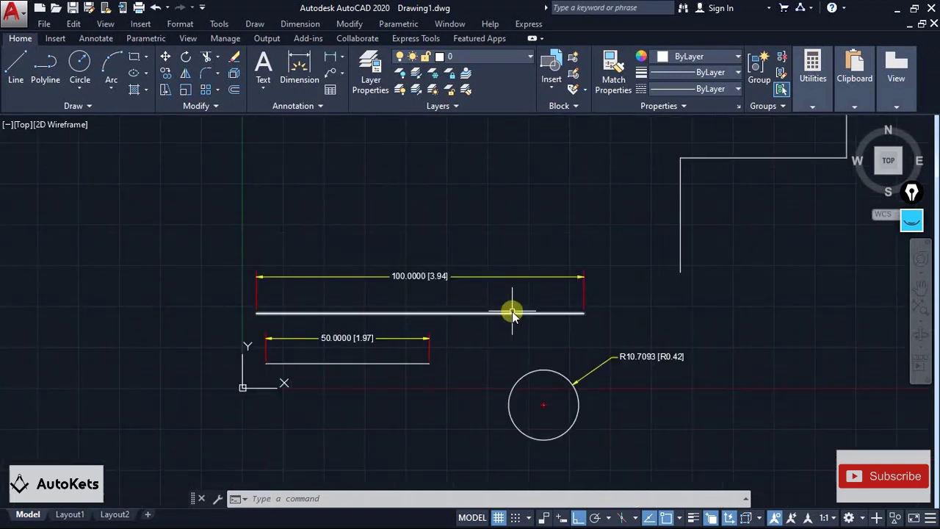
{"action": "middle_click_drag", "start_coordinate": [587, 298], "coordinate": [398, 325]}
{"action": "scroll", "coordinate": [470, 223], "scroll_direction": "up", "scroll_amount": 4}
{"action": "mouse_move", "coordinate": [470, 224]}
{"action": "middle_mouse_down"}
{"action": "mouse_move", "coordinate": [431, 220]}
{"action": "mouse_move", "coordinate": [309, 254]}
{"action": "middle_mouse_up"}
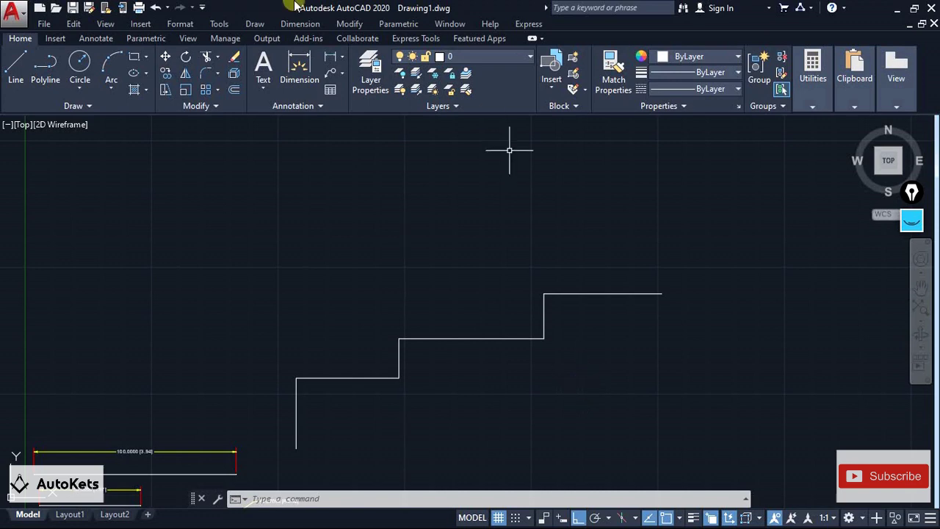
Step: Add a horizontal linear dimension above the lowest tread of the stepped profile, and inspect its size
{"action": "left_click", "coordinate": [342, 57]}
{"action": "left_click", "coordinate": [343, 84]}
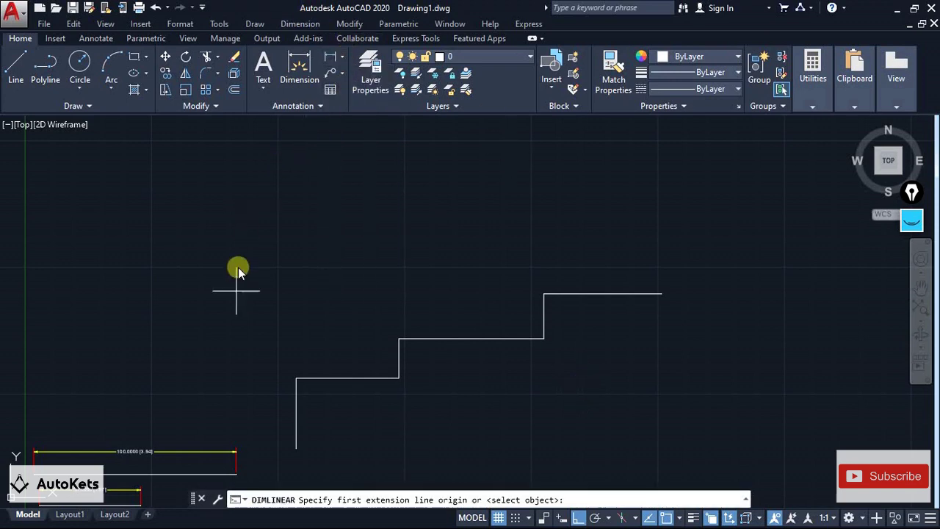
{"action": "left_click", "coordinate": [296, 378]}
{"action": "left_click", "coordinate": [401, 378]}
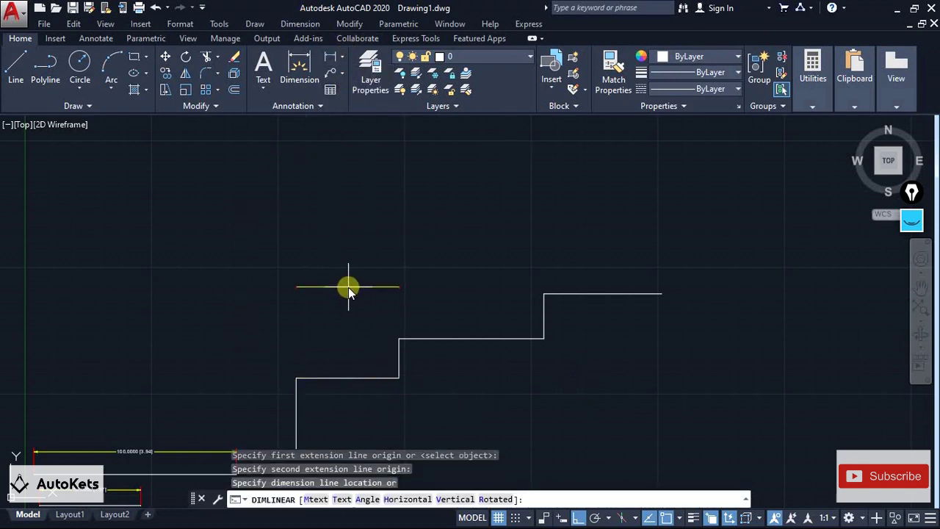
{"action": "left_click", "coordinate": [347, 294]}
{"action": "scroll", "coordinate": [367, 305], "scroll_direction": "up", "scroll_amount": 5}
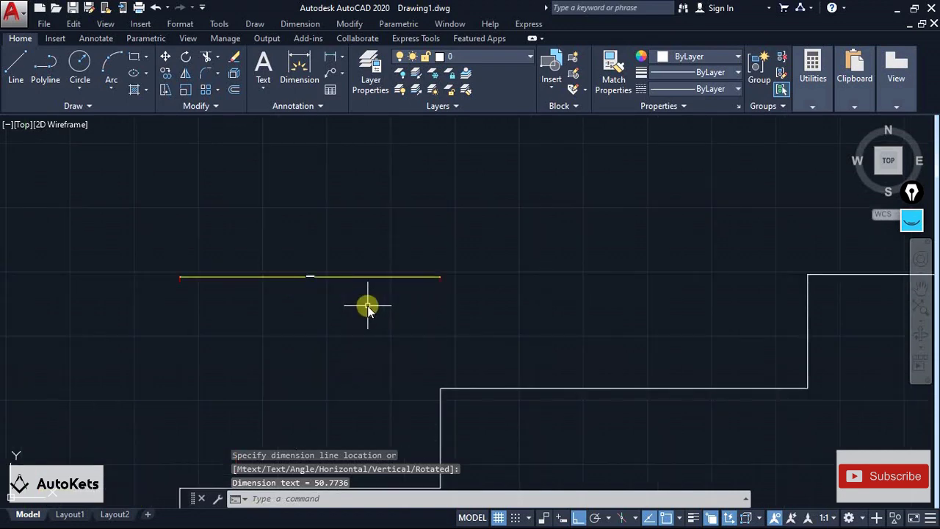
{"action": "middle_click_drag", "start_coordinate": [367, 305], "coordinate": [408, 288]}
Step: Set the overall dimension scale (DIMSCALE) to 10
{"action": "left_click", "coordinate": [340, 494]}
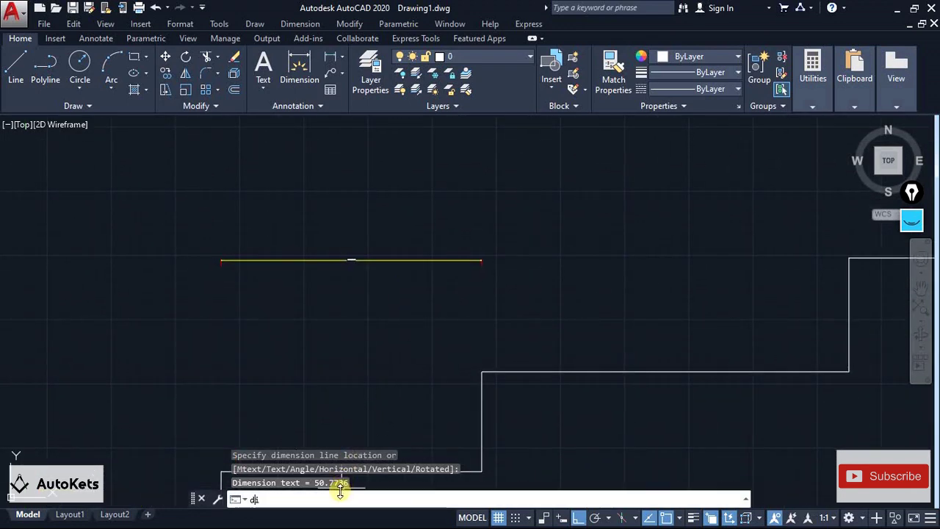
{"action": "key", "text": "Return"}
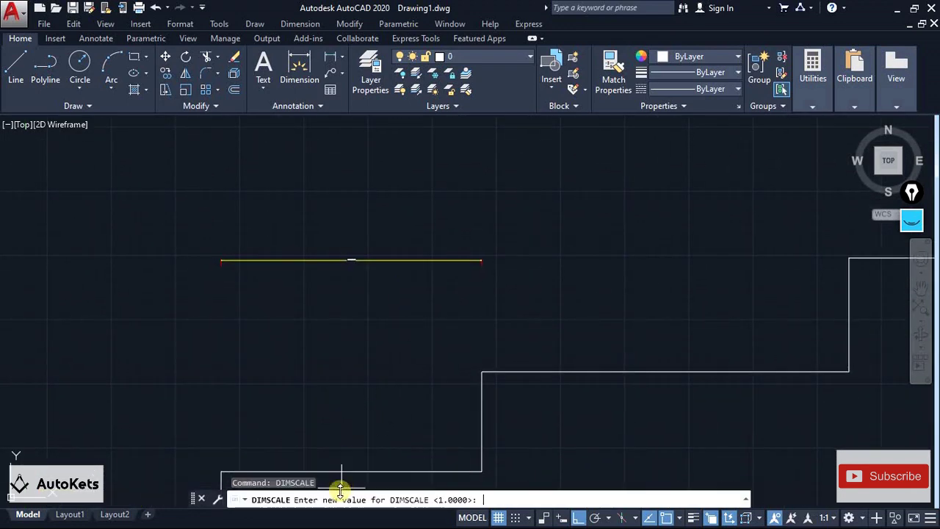
{"action": "type", "text": "10"}
{"action": "key", "text": "Return"}
{"action": "key", "text": "Escape"}
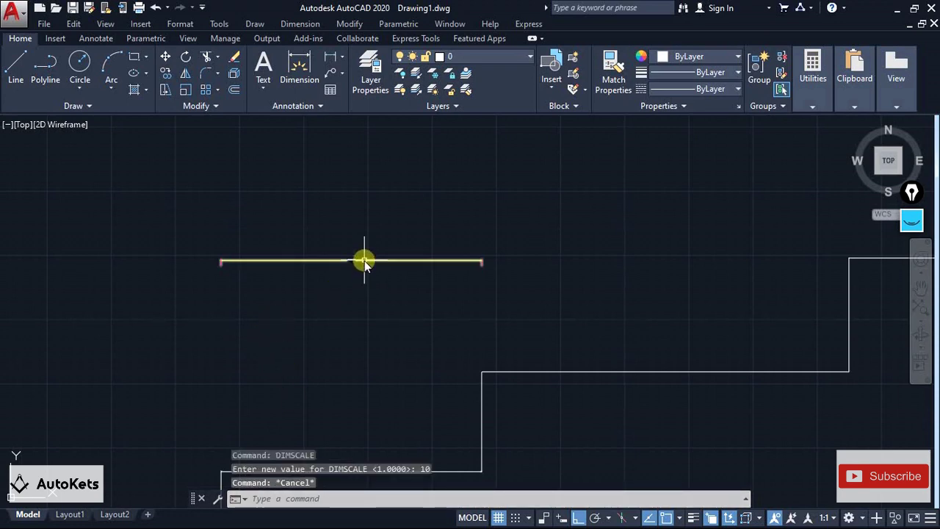
Step: Replace the tiny dimension above the stepped profile's lowest tread with a new horizontal linear dimension between the same corners
{"action": "left_click", "coordinate": [365, 261]}
{"action": "key", "text": "Delete"}
{"action": "left_click", "coordinate": [330, 57]}
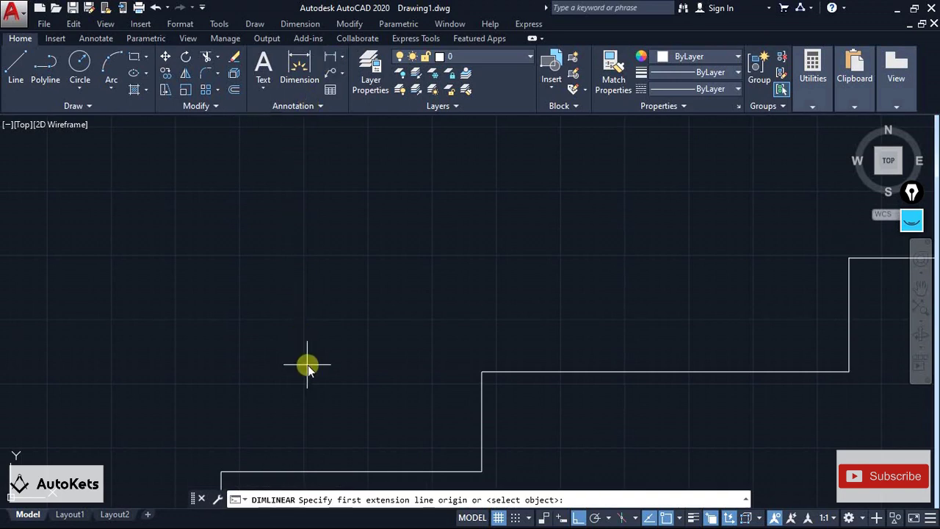
{"action": "scroll", "coordinate": [308, 365], "scroll_direction": "down", "scroll_amount": 2}
{"action": "left_click", "coordinate": [274, 399]}
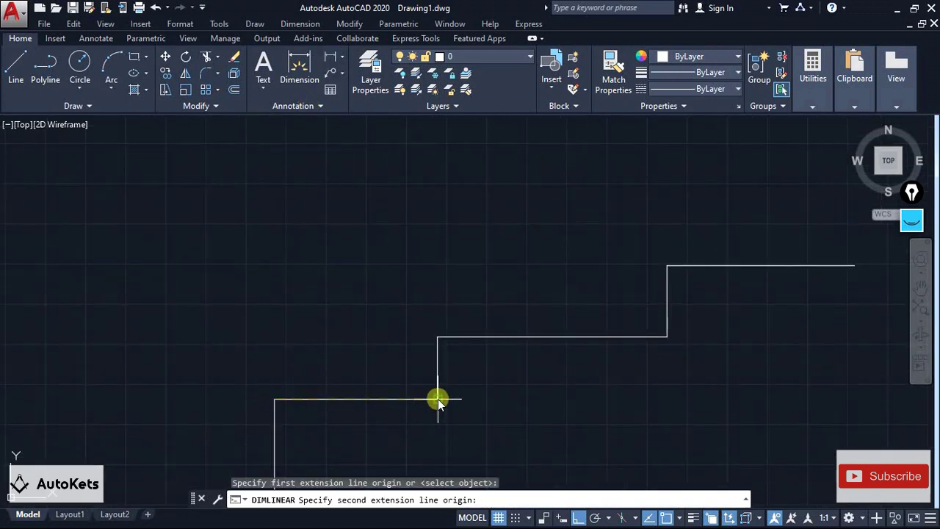
{"action": "left_click", "coordinate": [438, 398]}
{"action": "left_click", "coordinate": [370, 281]}
{"action": "scroll", "coordinate": [423, 289], "scroll_direction": "up", "scroll_amount": 2}
{"action": "middle_click_drag", "start_coordinate": [423, 290], "coordinate": [418, 279]}
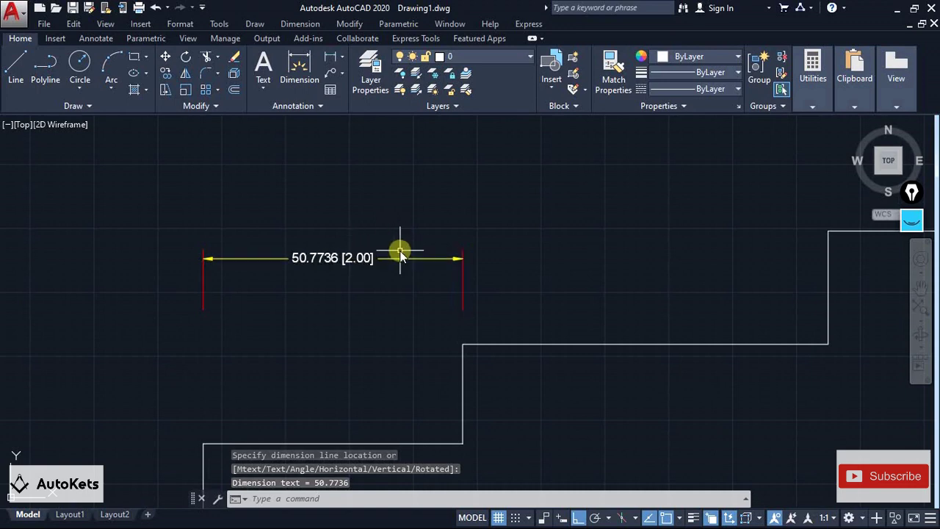
Step: Continue the lowest tread's dimension across the second and third treads with Continue, keeping all dimension lines aligned
{"action": "scroll", "coordinate": [519, 260], "scroll_direction": "down", "scroll_amount": 2}
{"action": "middle_click_drag", "start_coordinate": [518, 260], "coordinate": [294, 272]}
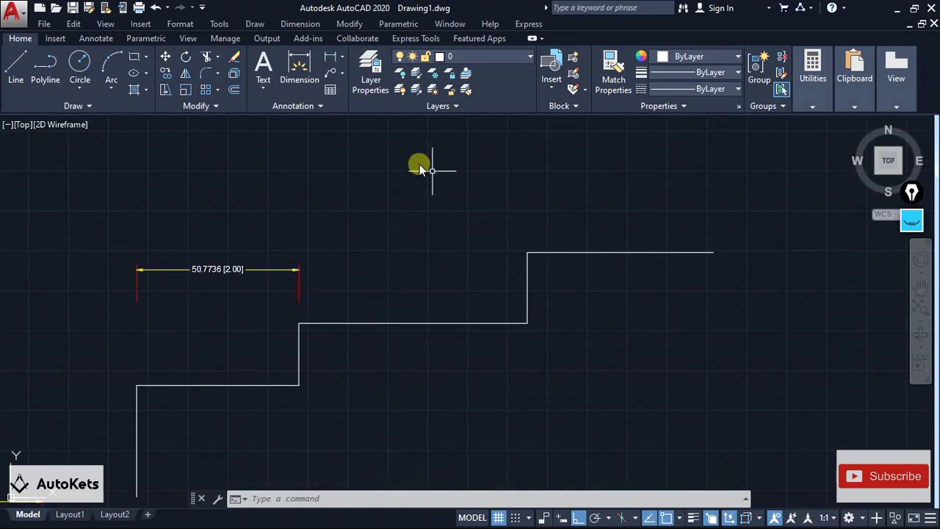
{"action": "left_click", "coordinate": [96, 39]}
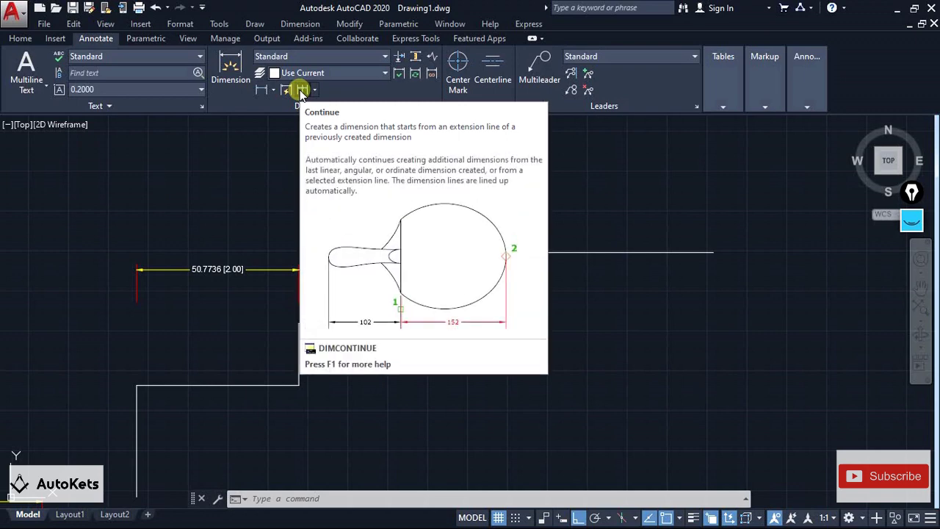
{"action": "left_click", "coordinate": [301, 90]}
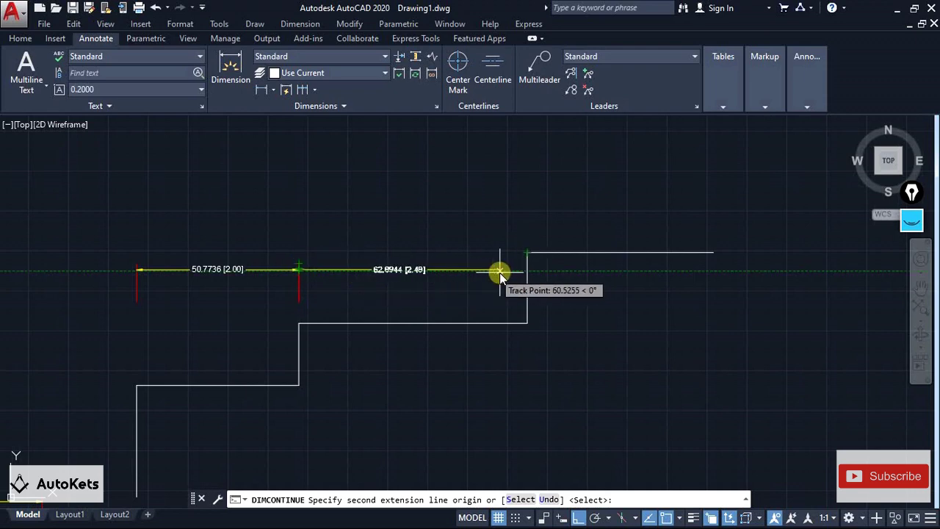
{"action": "left_click", "coordinate": [528, 254]}
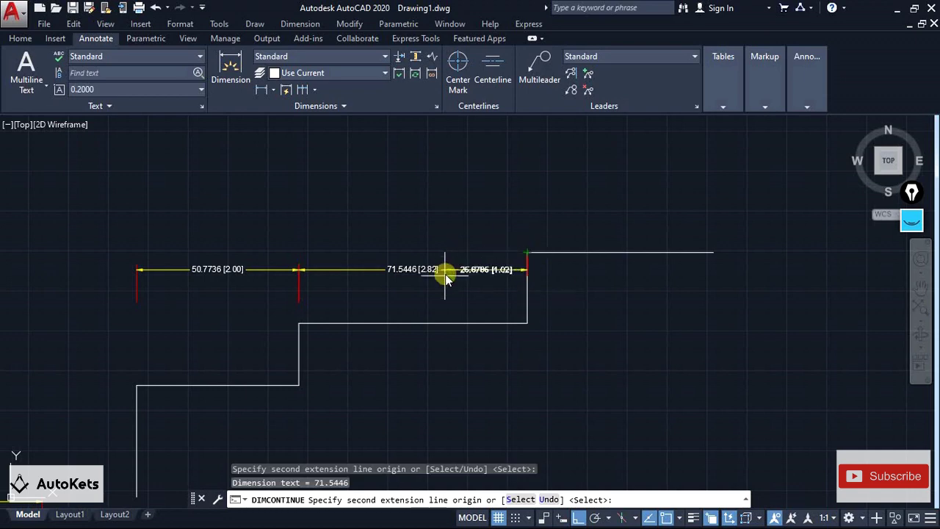
{"action": "left_click", "coordinate": [713, 270]}
{"action": "key", "text": "Escape"}
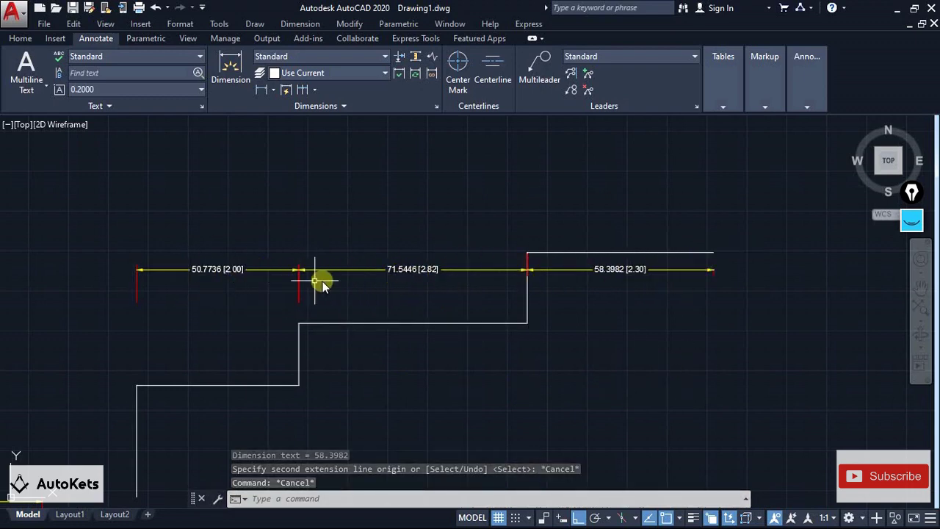
{"action": "left_click", "coordinate": [303, 89]}
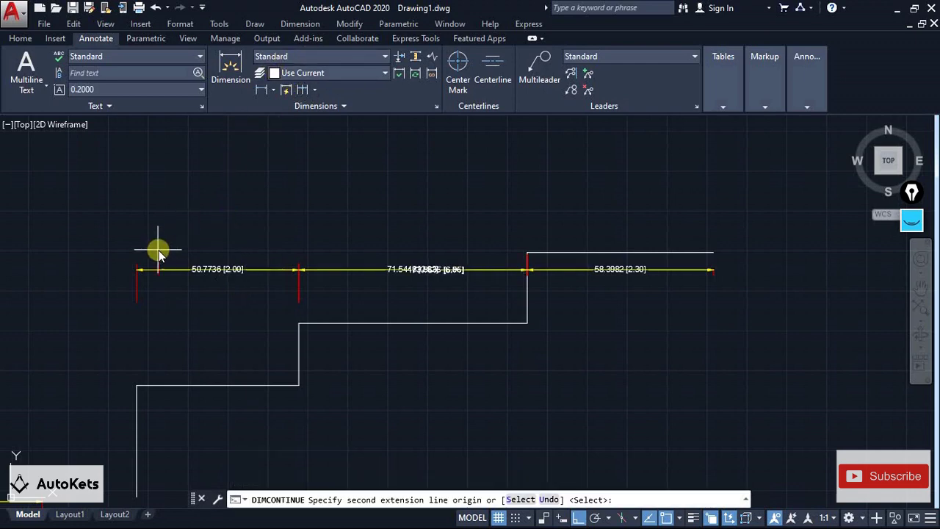
{"action": "scroll", "coordinate": [325, 262], "scroll_direction": "up", "scroll_amount": 2}
{"action": "scroll", "coordinate": [342, 262], "scroll_direction": "down", "scroll_amount": 5}
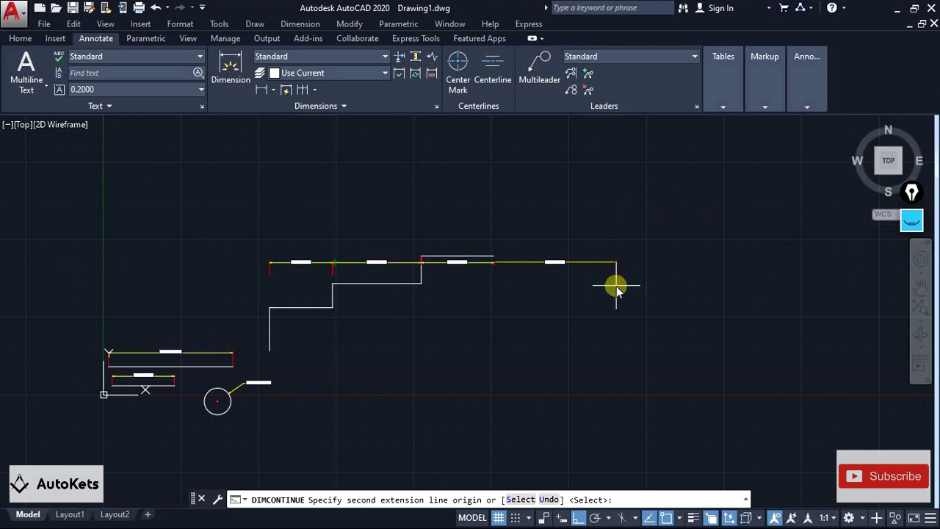
{"action": "scroll", "coordinate": [616, 285], "scroll_direction": "down", "scroll_amount": 1}
{"action": "scroll", "coordinate": [602, 274], "scroll_direction": "up", "scroll_amount": 5}
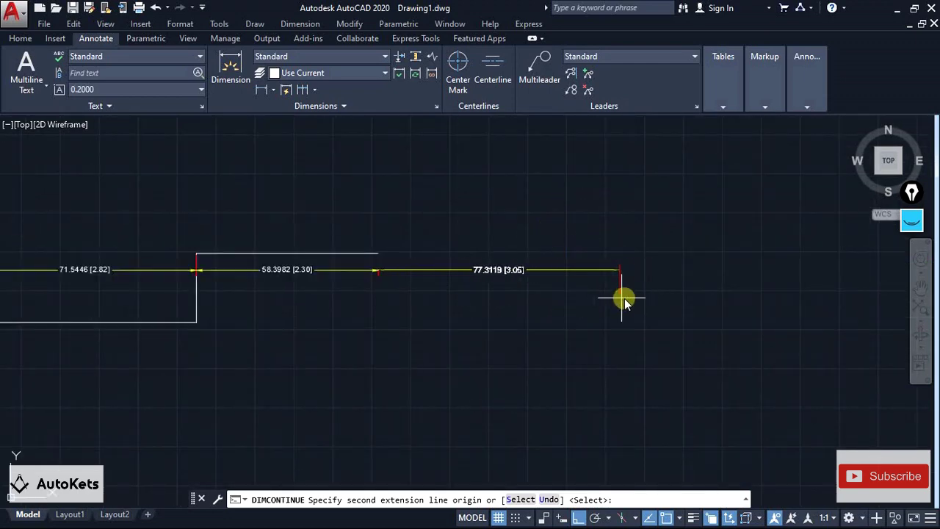
{"action": "key", "text": "Escape"}
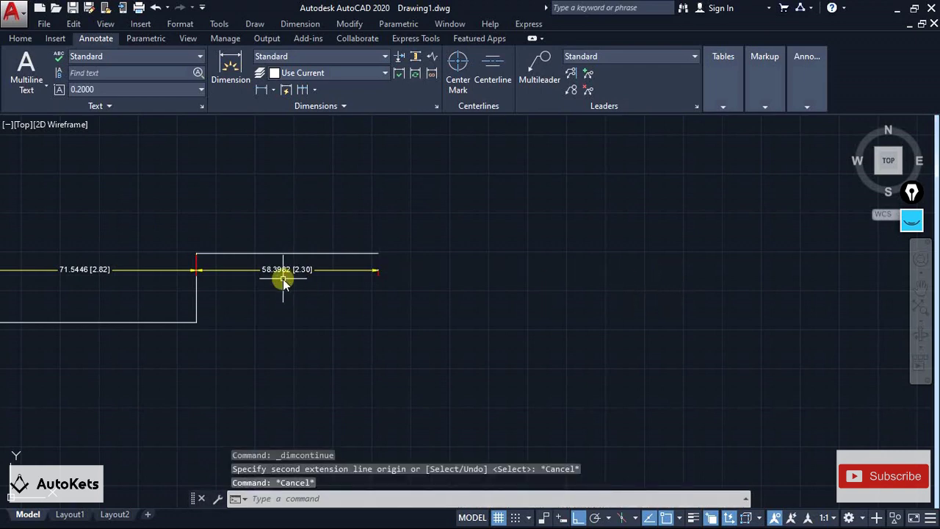
{"action": "middle_click_drag", "start_coordinate": [283, 279], "coordinate": [492, 269]}
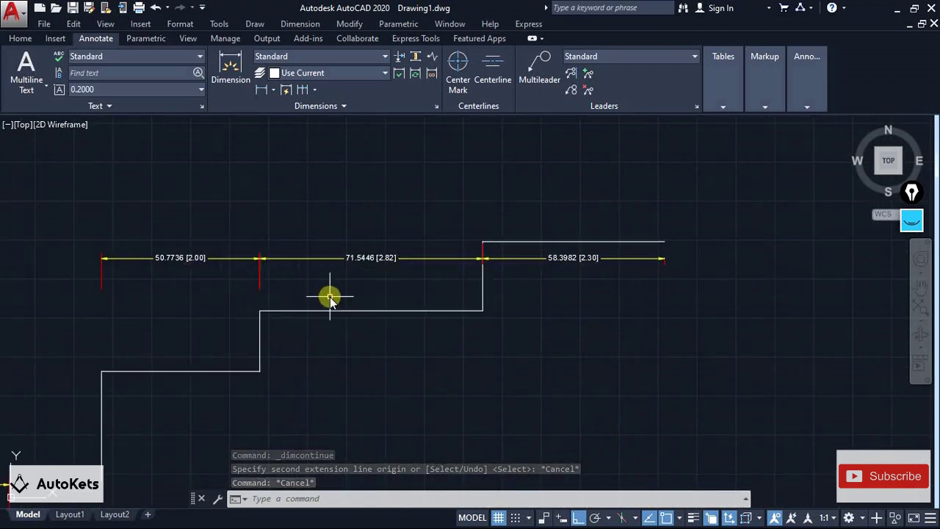
{"action": "scroll", "coordinate": [357, 283], "scroll_direction": "down", "scroll_amount": 3}
{"action": "scroll", "coordinate": [430, 216], "scroll_direction": "down", "scroll_amount": 2}
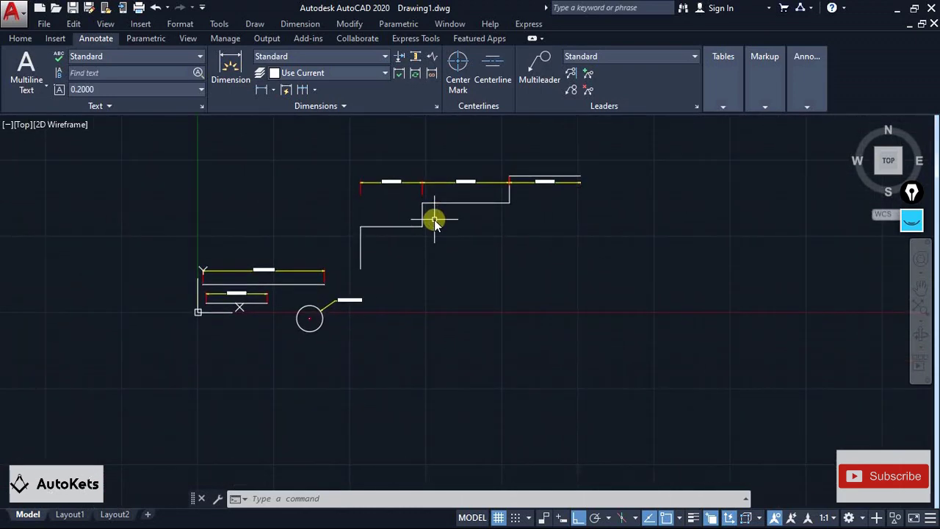